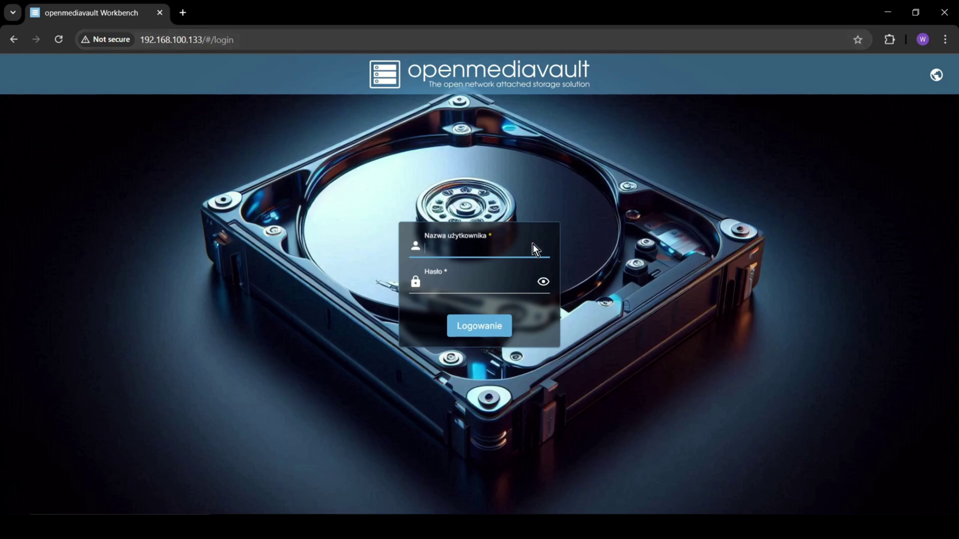
Step: Log in as admin with the account password and decline Chrome's offer to save it
text(admin)
key(Tab)
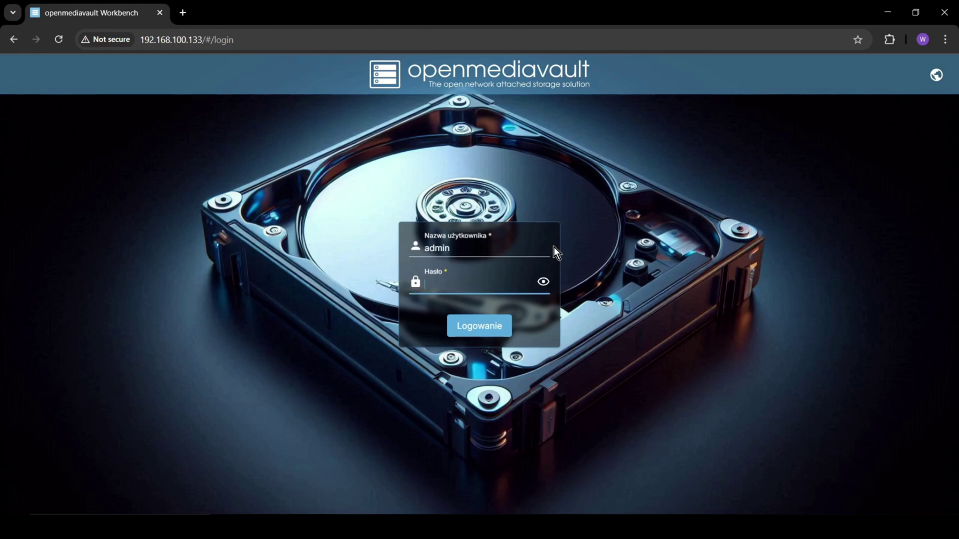
text(openmediavault)
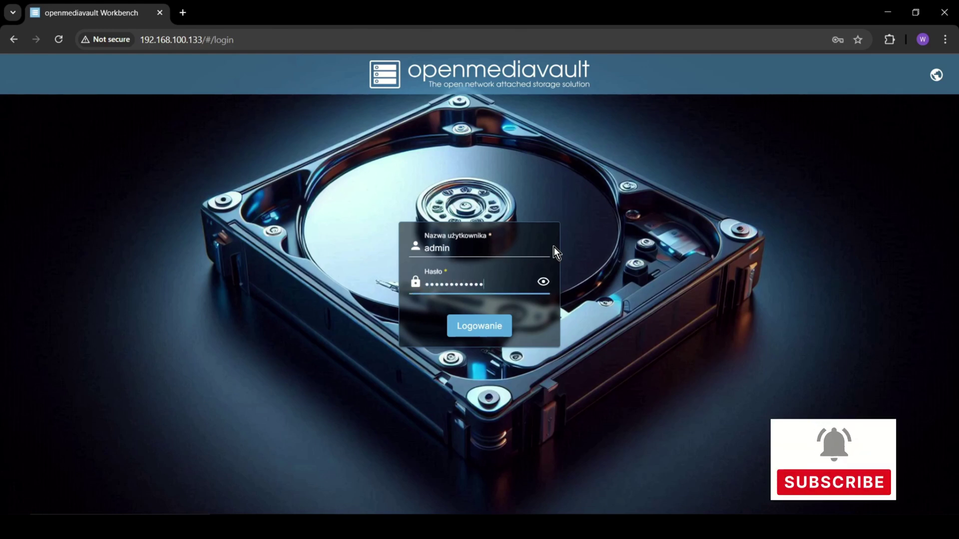
key(Return)
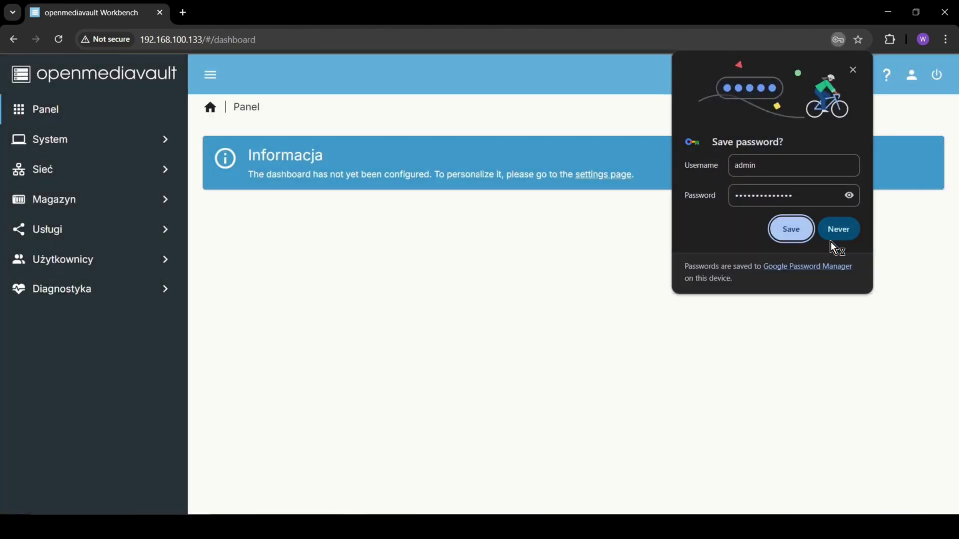
click(833, 238)
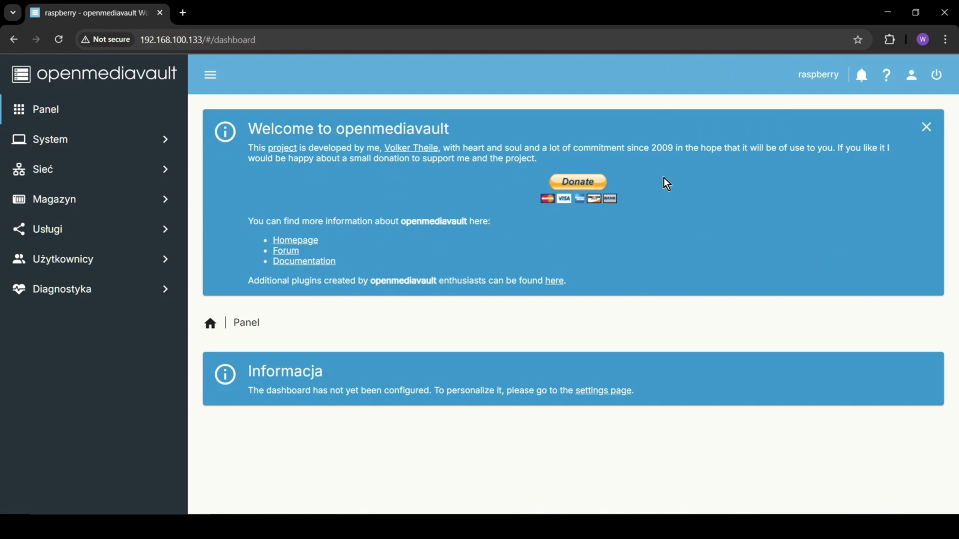
Step: Put the browser in full screen and switch the interface language from Polish to English
key(F11)
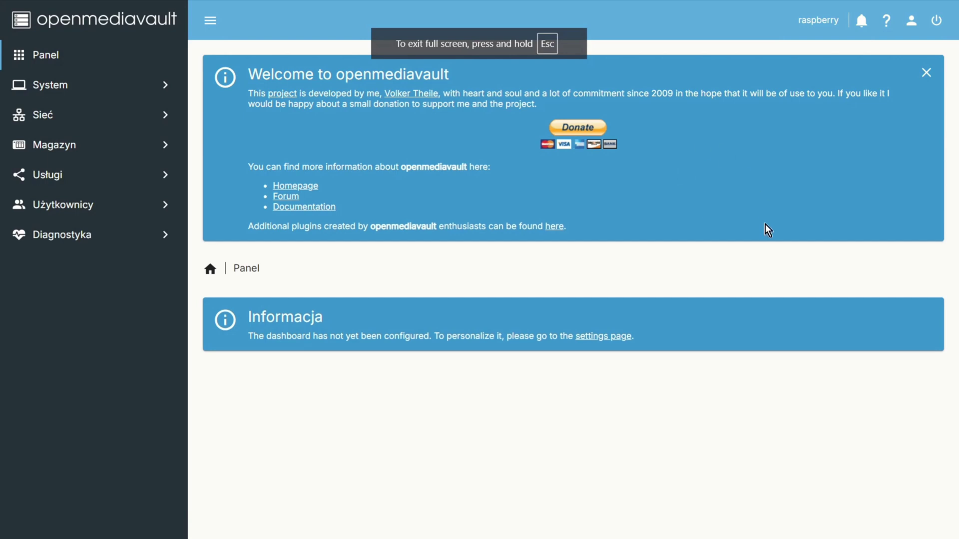
click(910, 18)
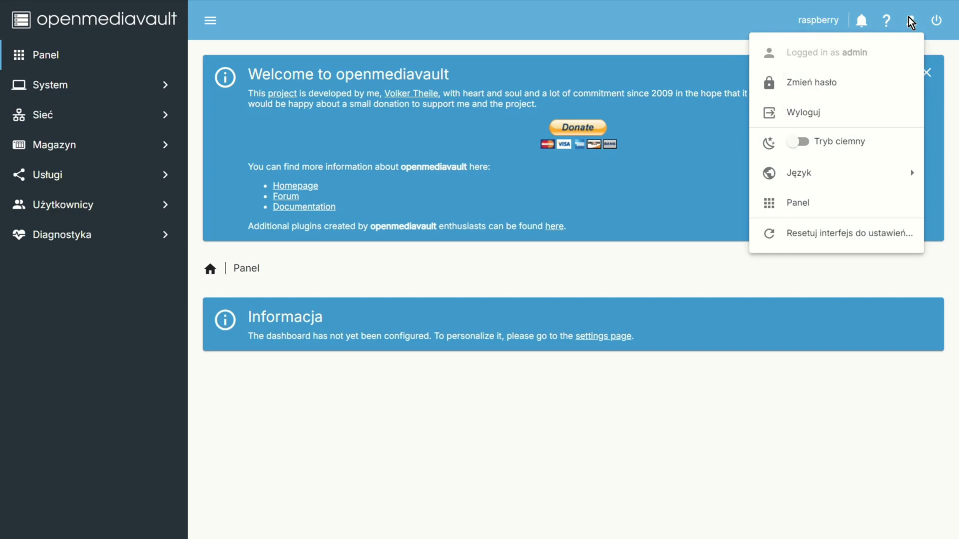
mouse_move(830, 178)
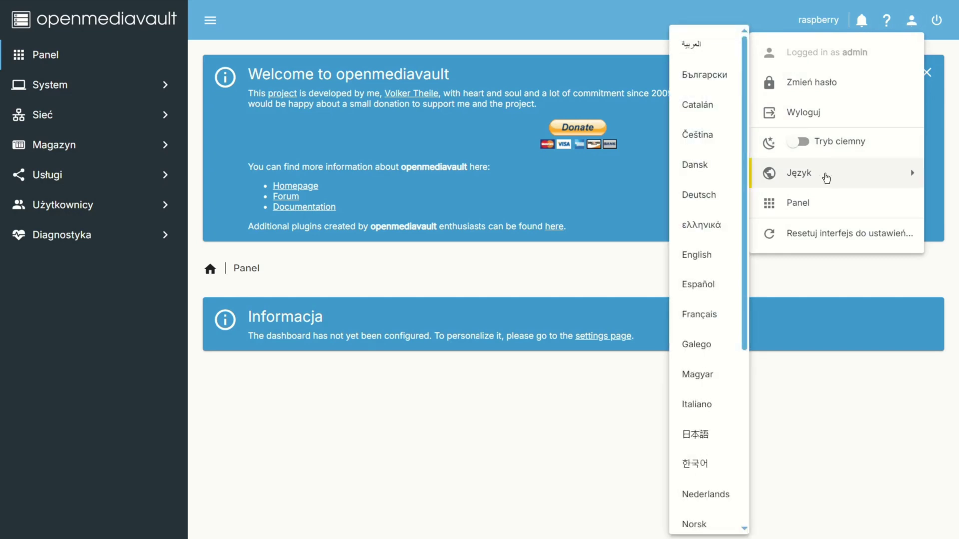
scroll(706, 309, down, 1)
scroll(706, 307, up, 1)
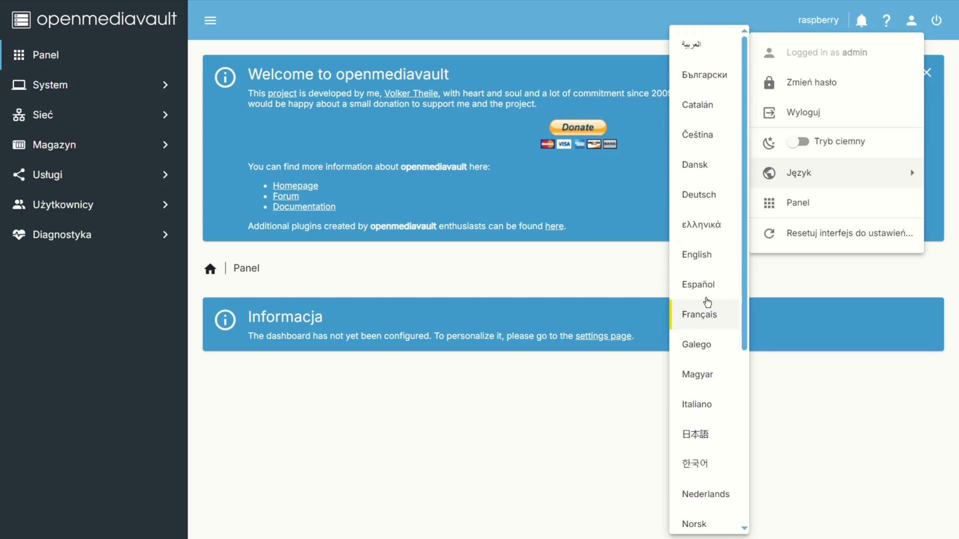
click(699, 252)
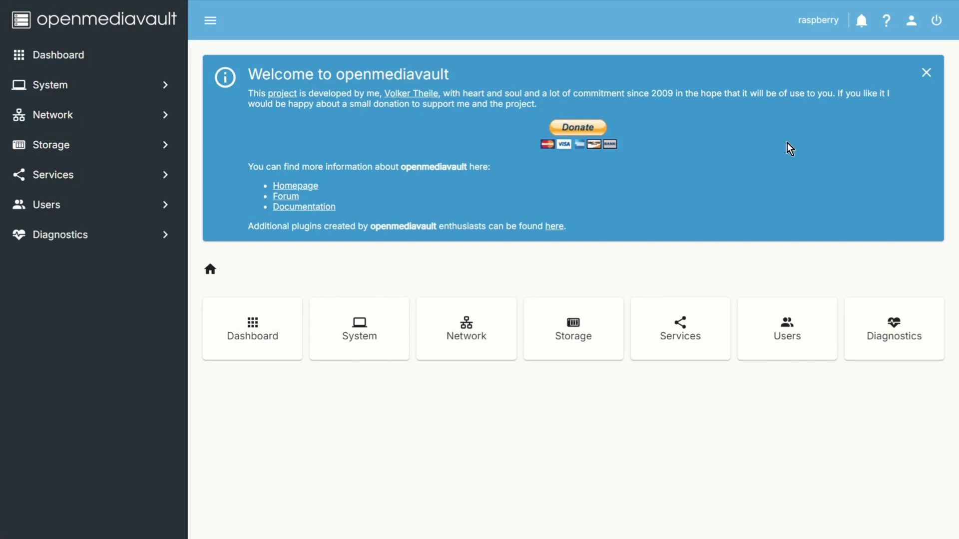
Step: Open the Change Password form from the user menu, then cancel back to the dashboard
click(910, 21)
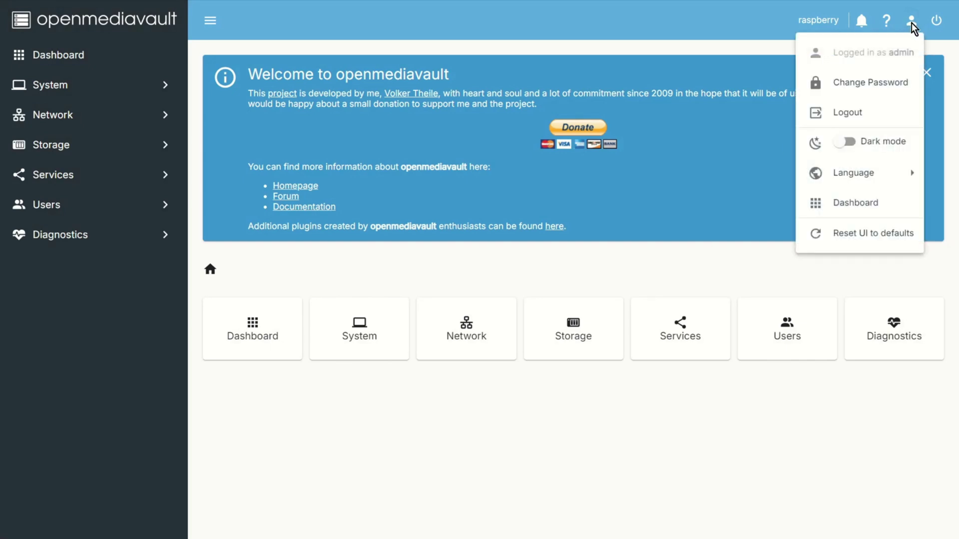
click(864, 93)
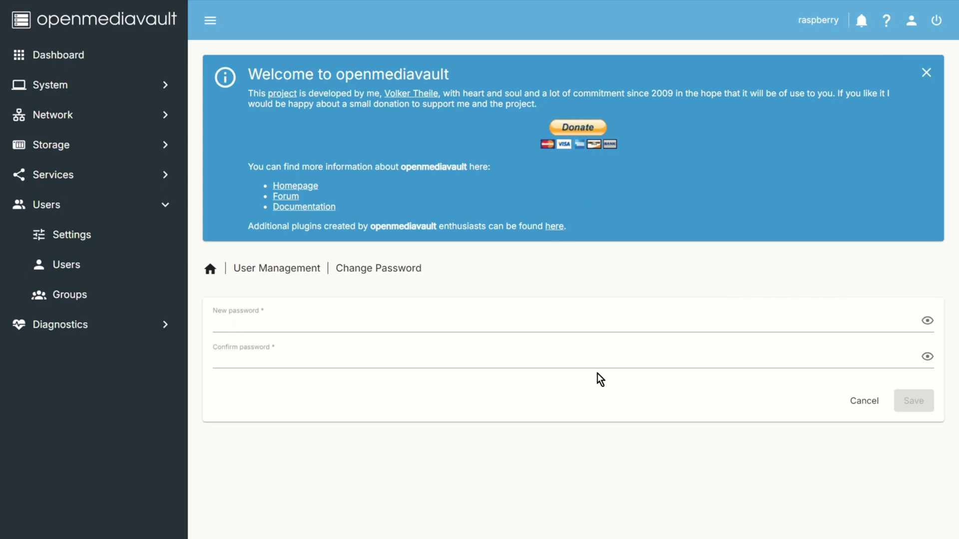
click(863, 402)
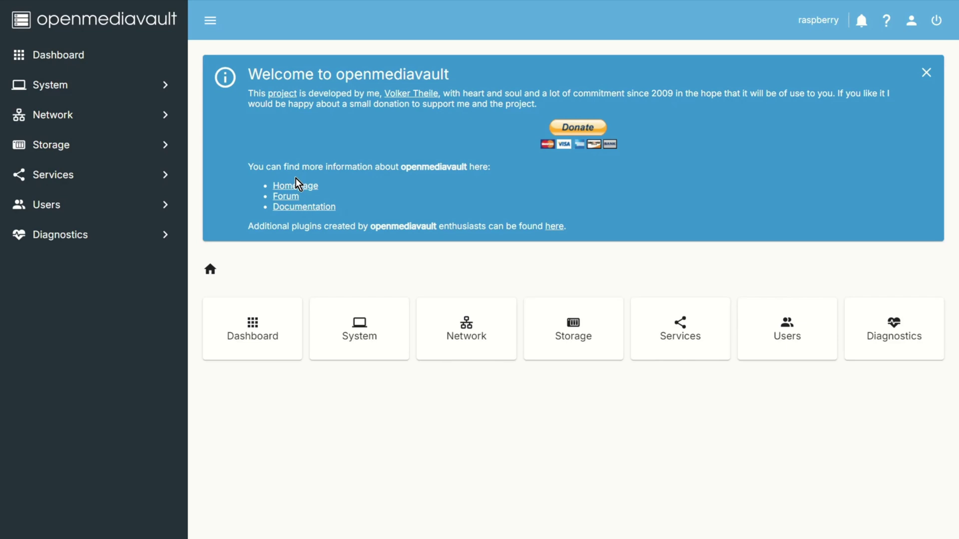
Step: Go to Storage > Disks and add Power Mode, Temperature and Hot-Pluggable columns
click(64, 144)
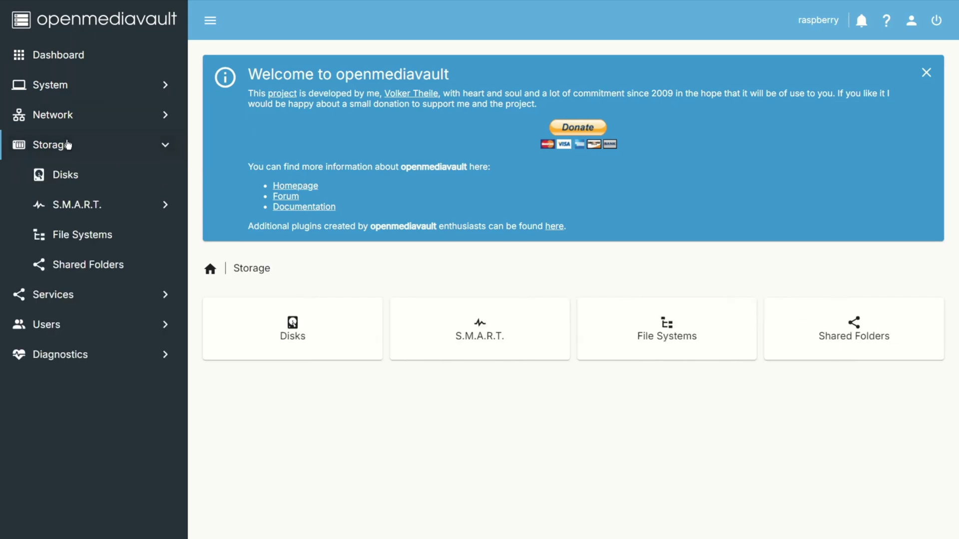
click(75, 176)
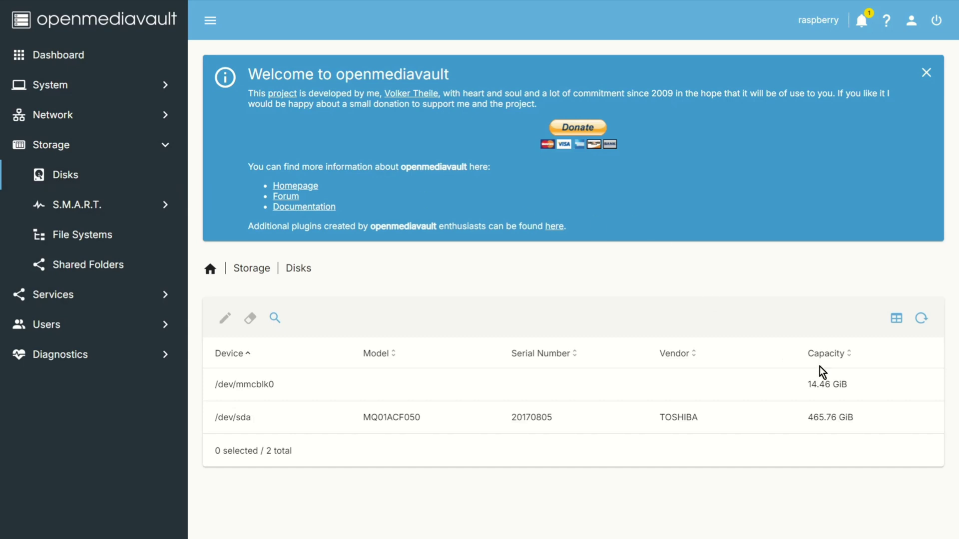
click(897, 318)
click(814, 231)
click(814, 259)
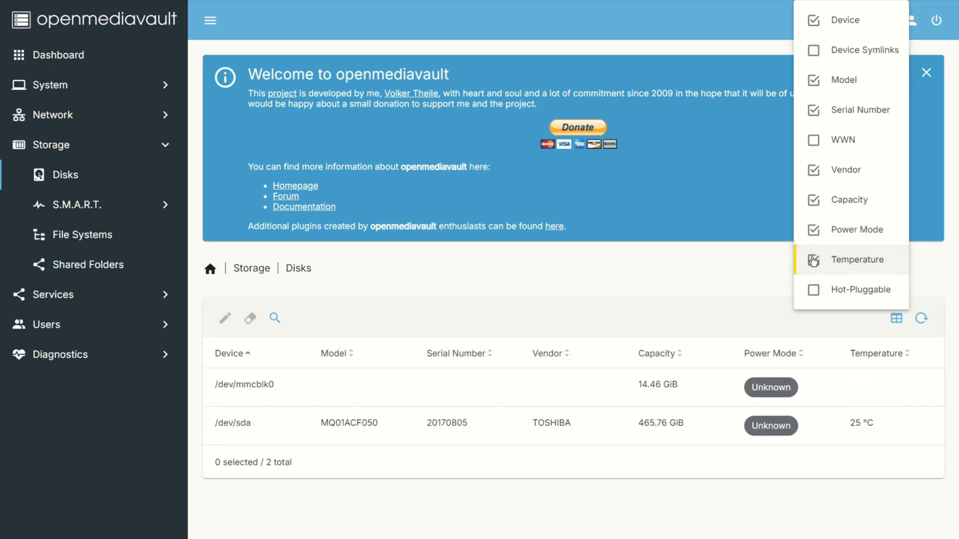
click(811, 292)
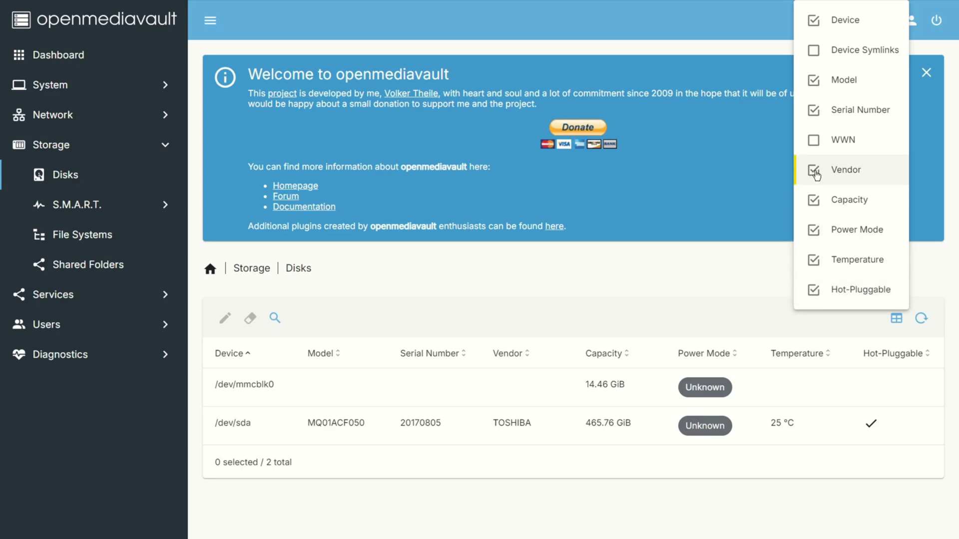
Step: Hide the Vendor column, close the column list, and return to the Storage overview
click(822, 56)
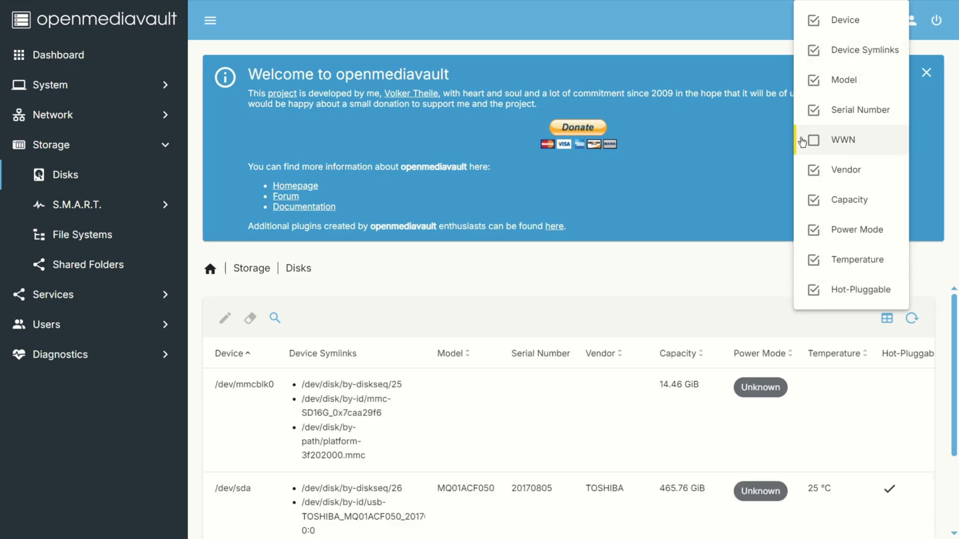
click(814, 149)
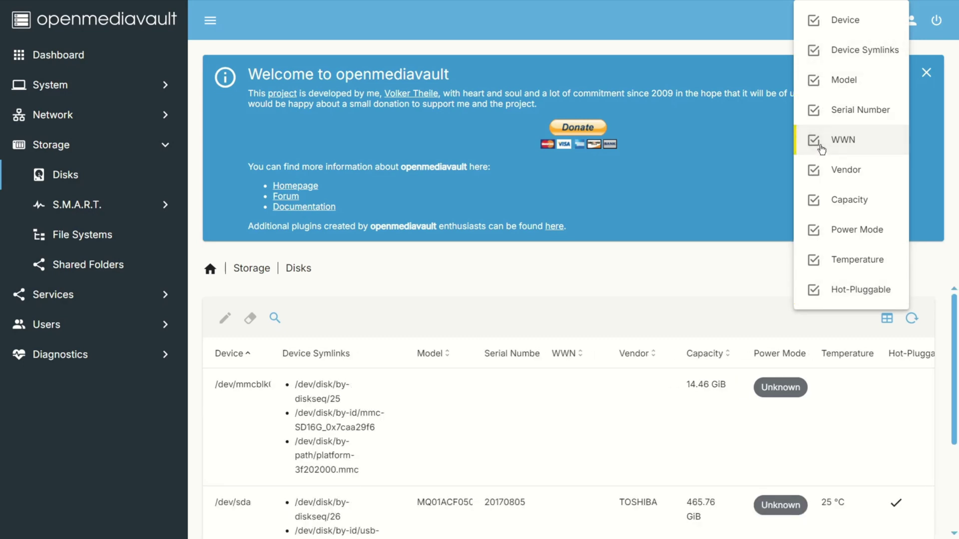
click(815, 149)
click(830, 53)
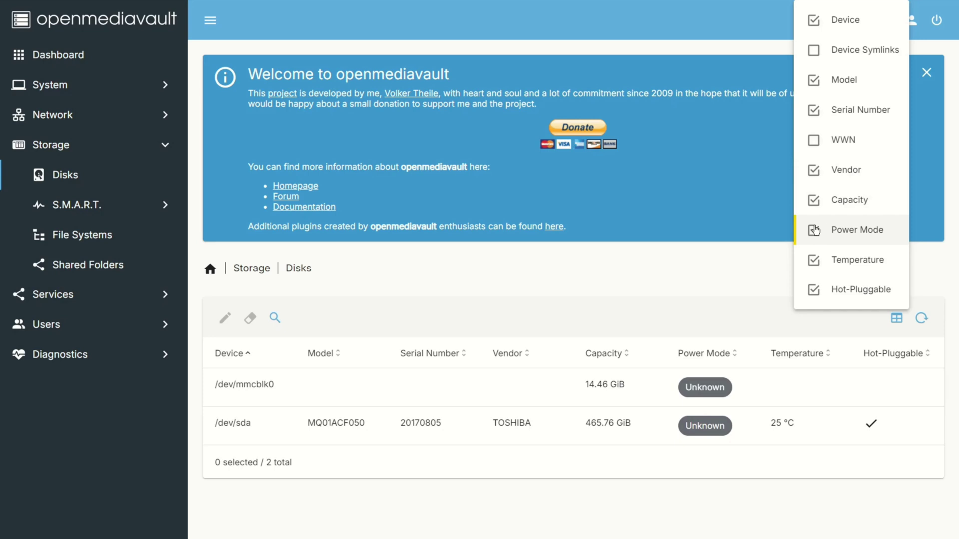
click(811, 171)
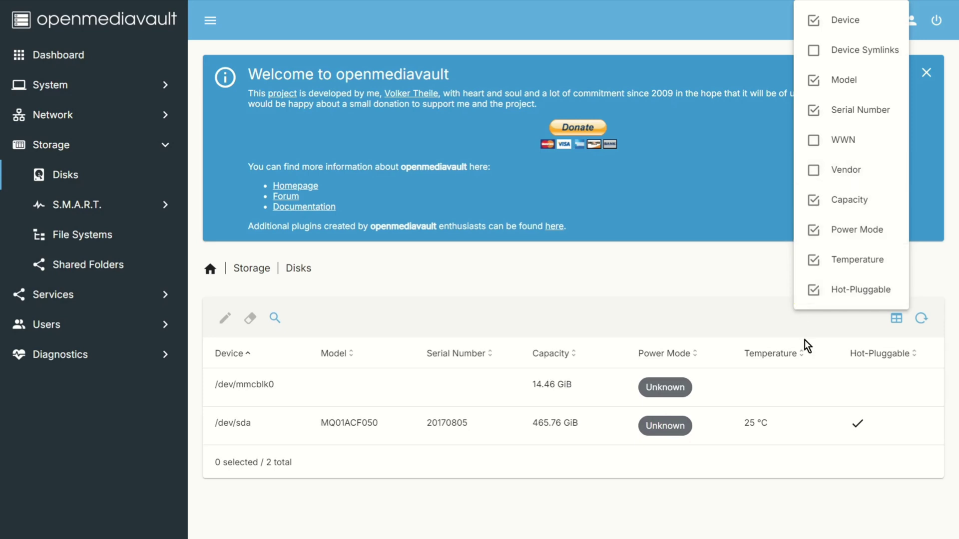
click(836, 500)
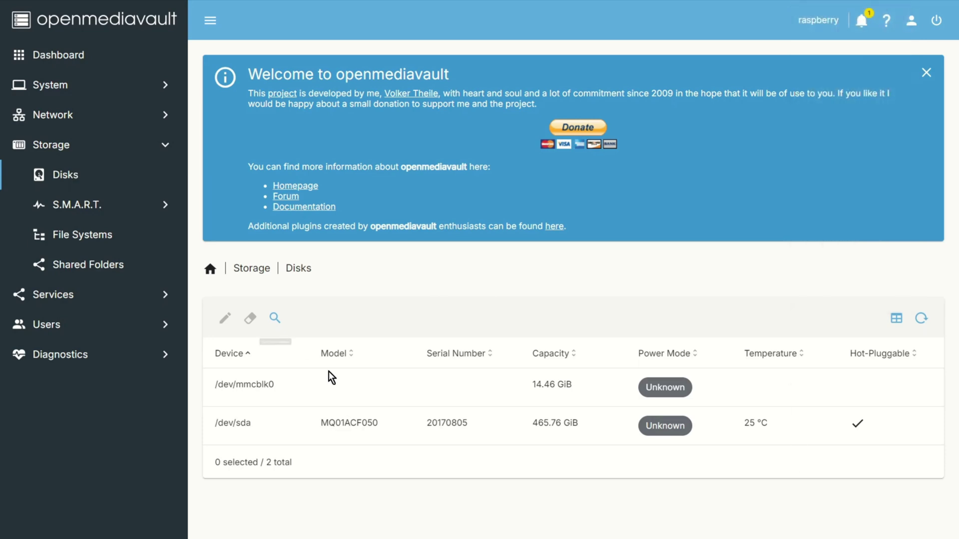
click(238, 268)
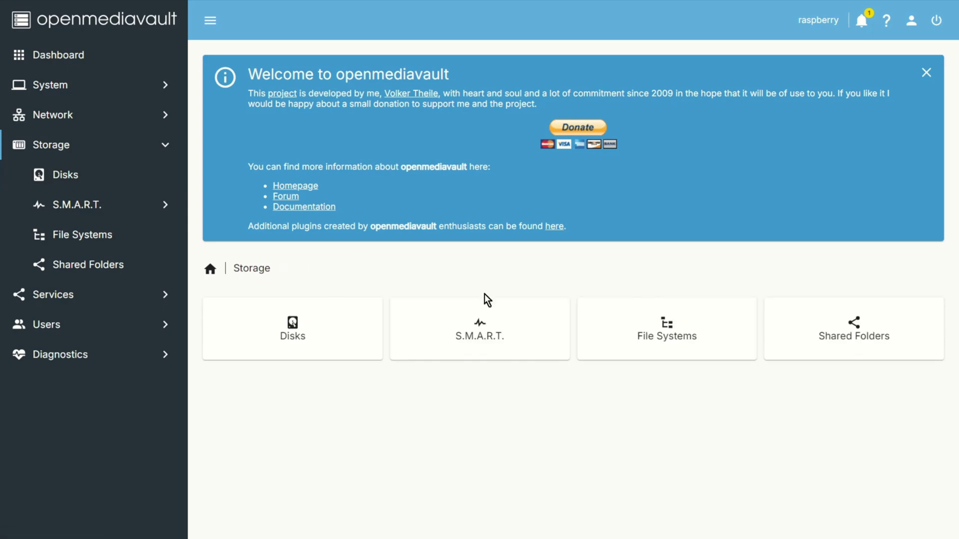
Step: Mount the /dev/sda3 file system on the File Systems page and apply the changes
click(649, 341)
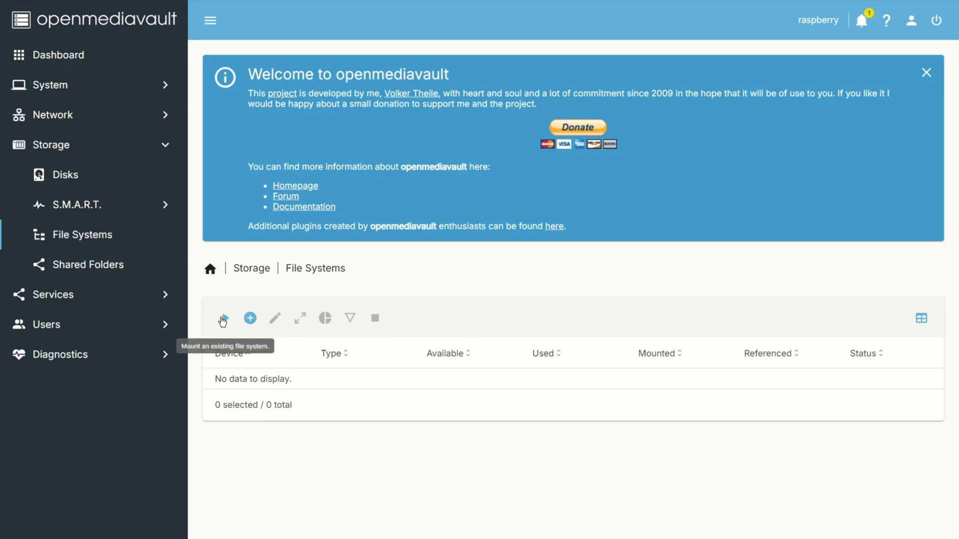
click(224, 319)
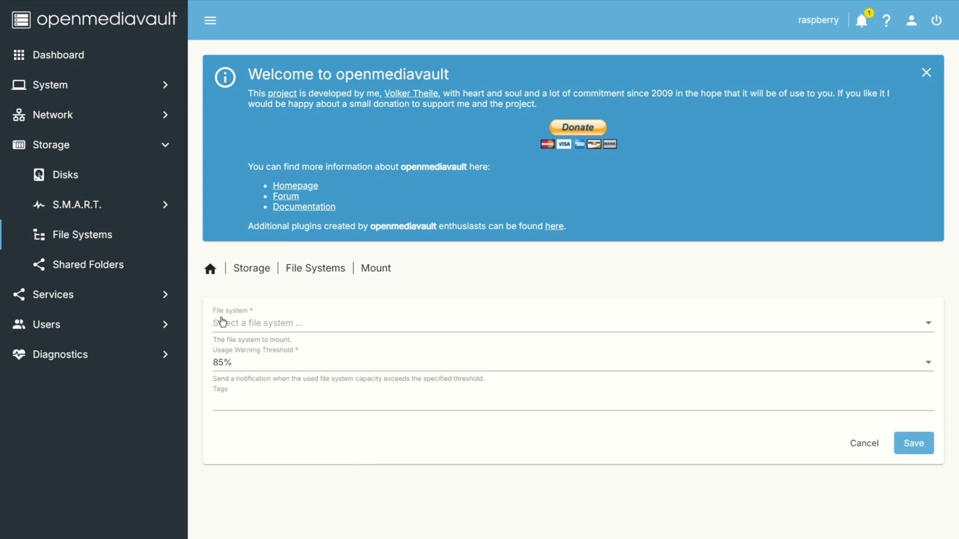
click(322, 325)
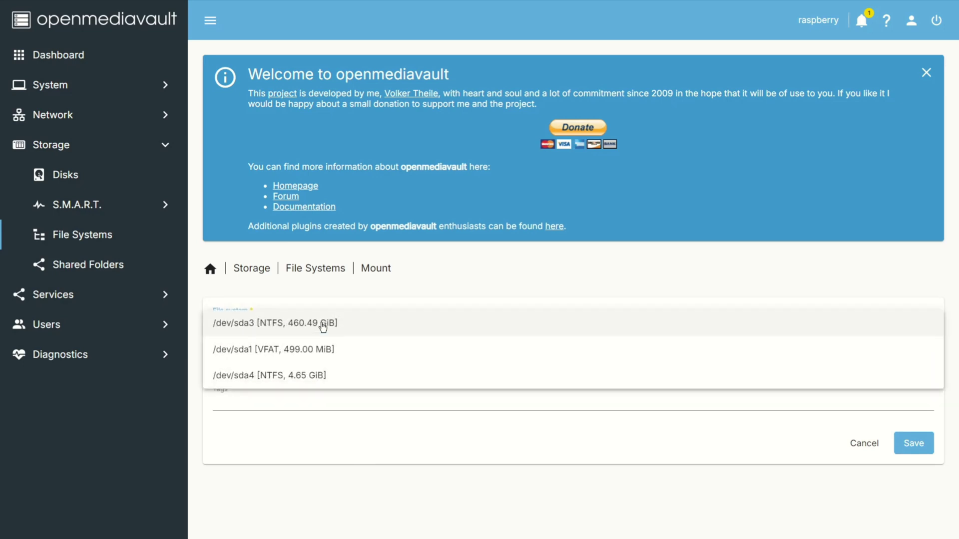
click(349, 327)
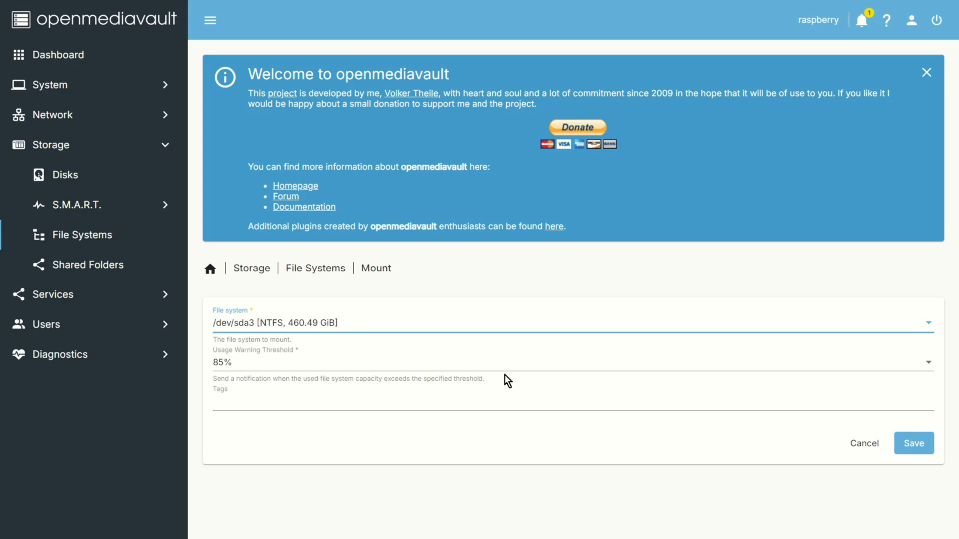
click(921, 446)
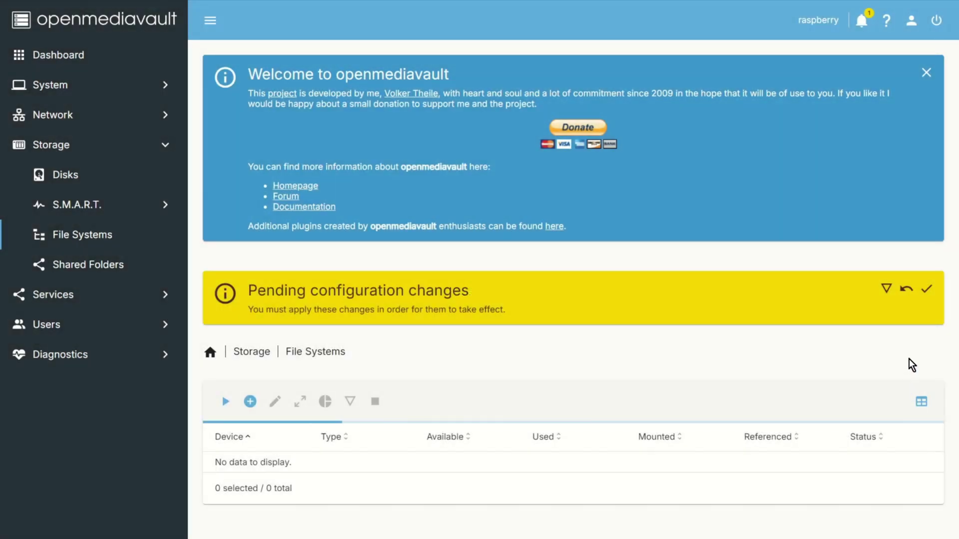
click(927, 289)
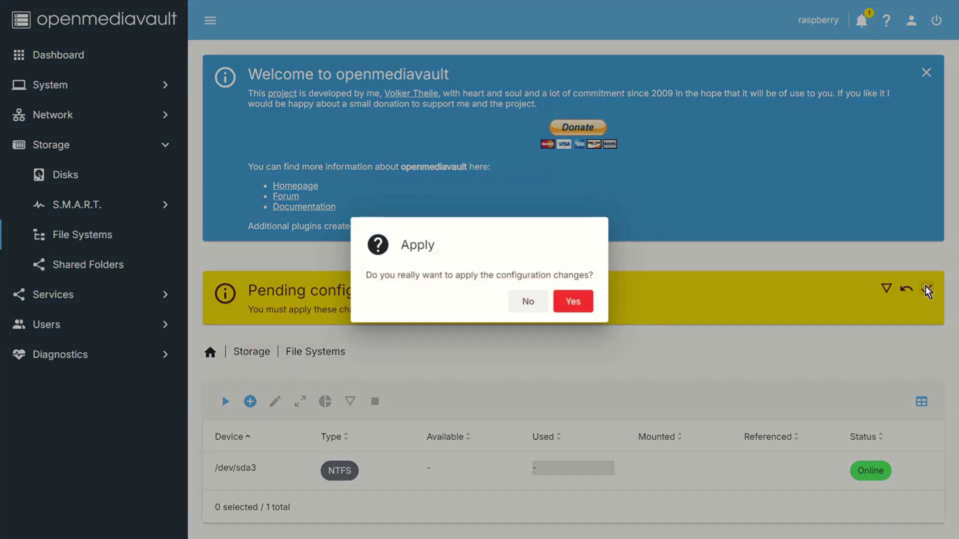
click(572, 301)
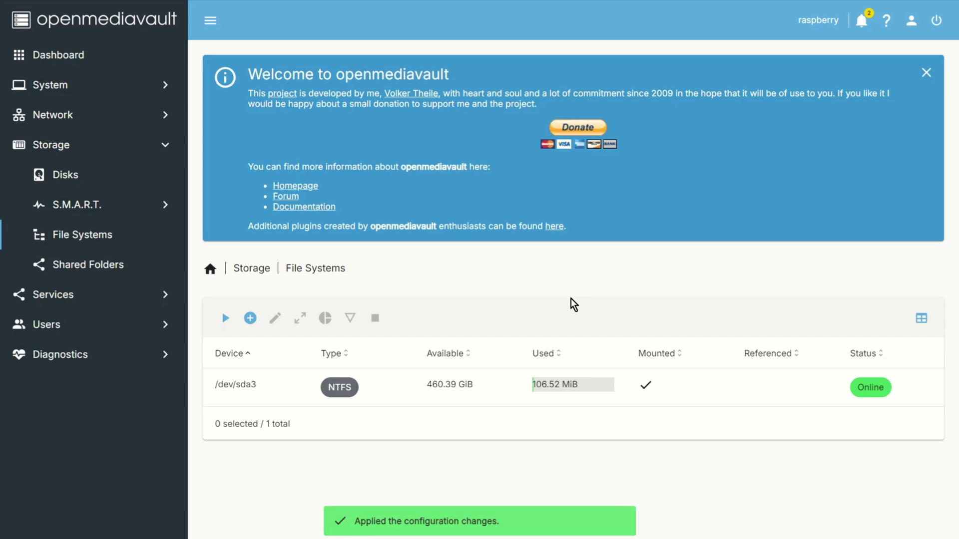
Step: Add a shared folder named 'Share' on /dev/sda3, save it, and start applying the changes
click(87, 270)
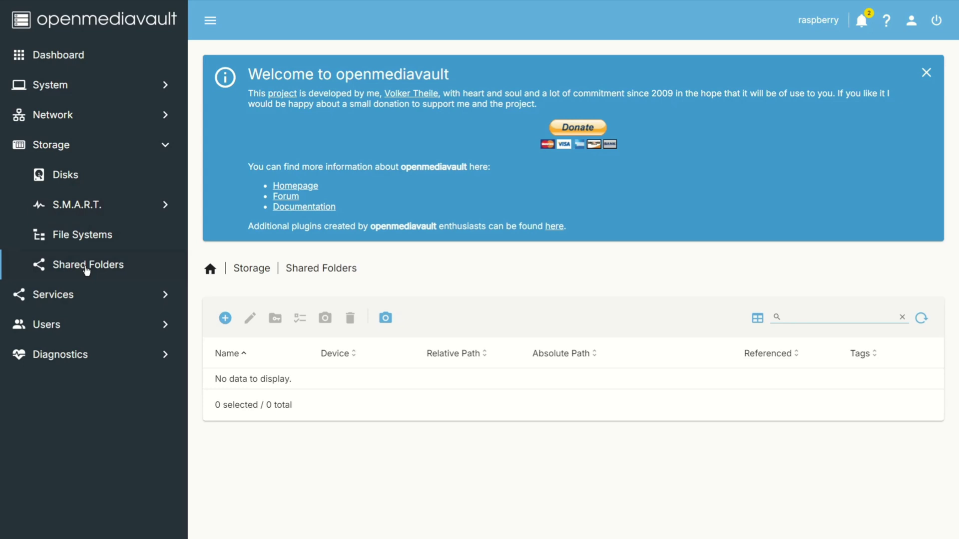
click(225, 318)
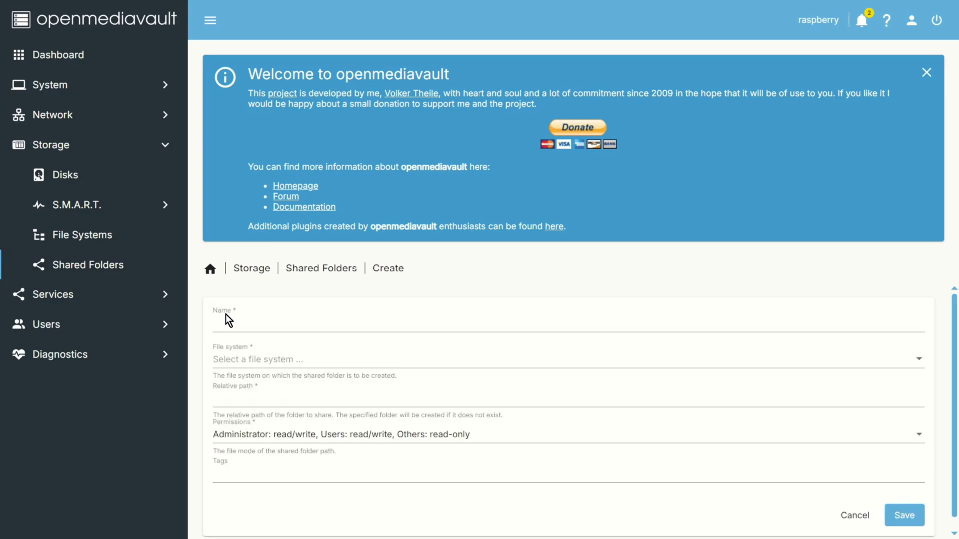
click(288, 323)
text(Share)
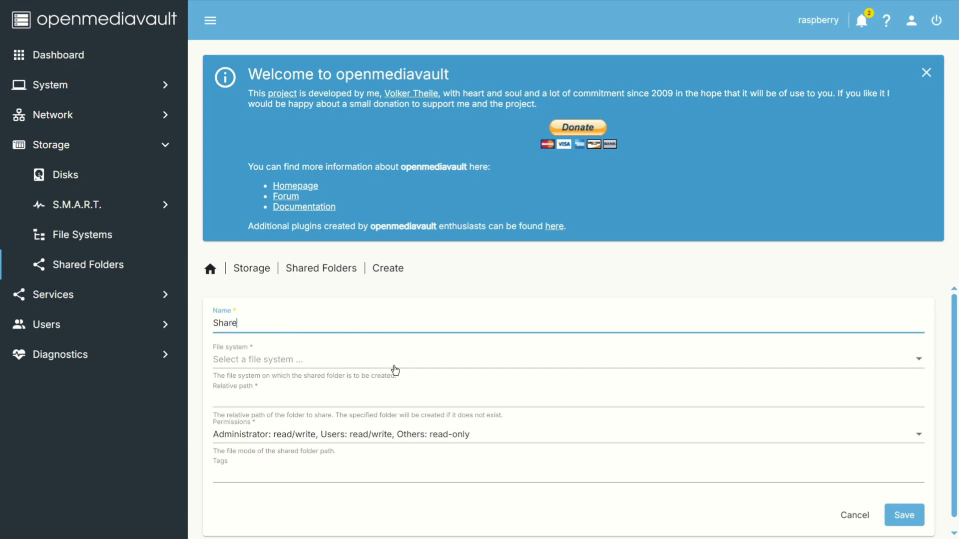
click(374, 361)
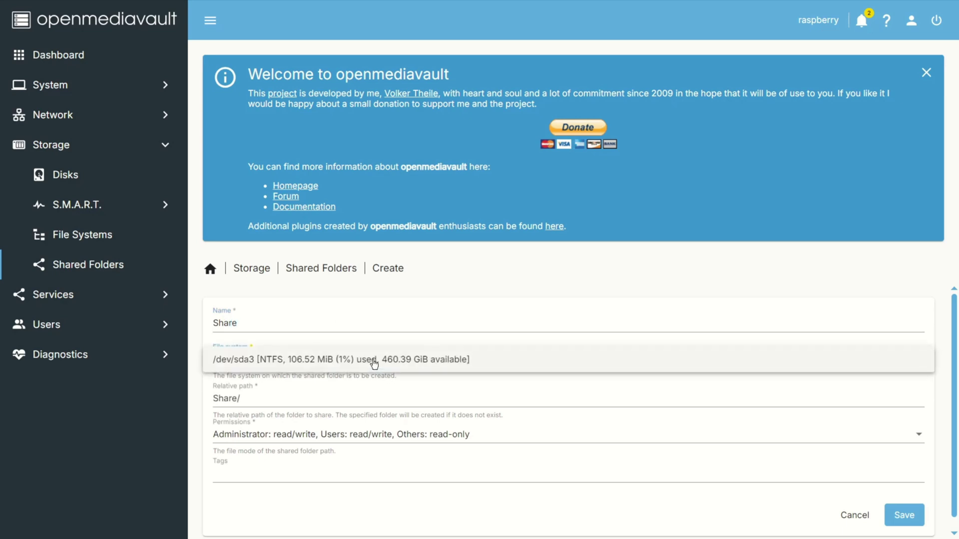
click(322, 359)
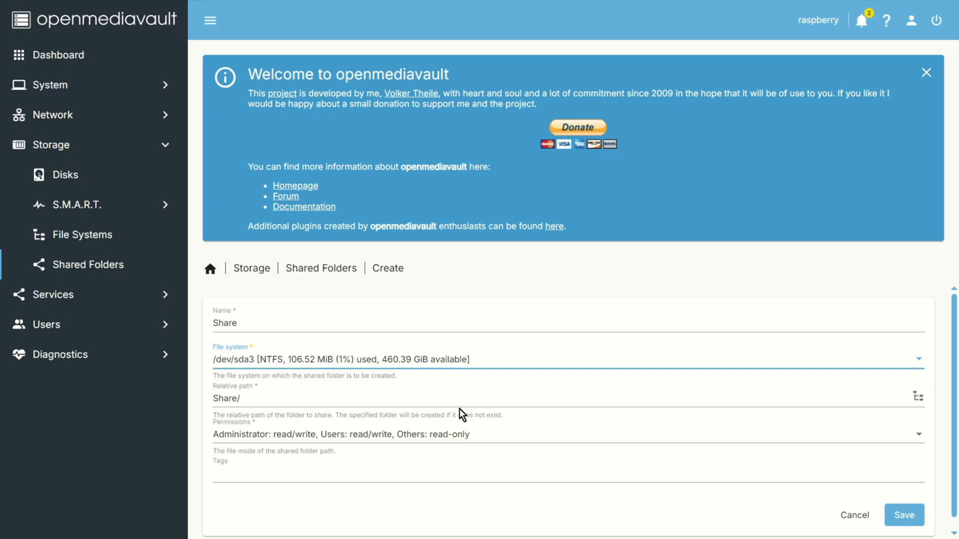
click(901, 513)
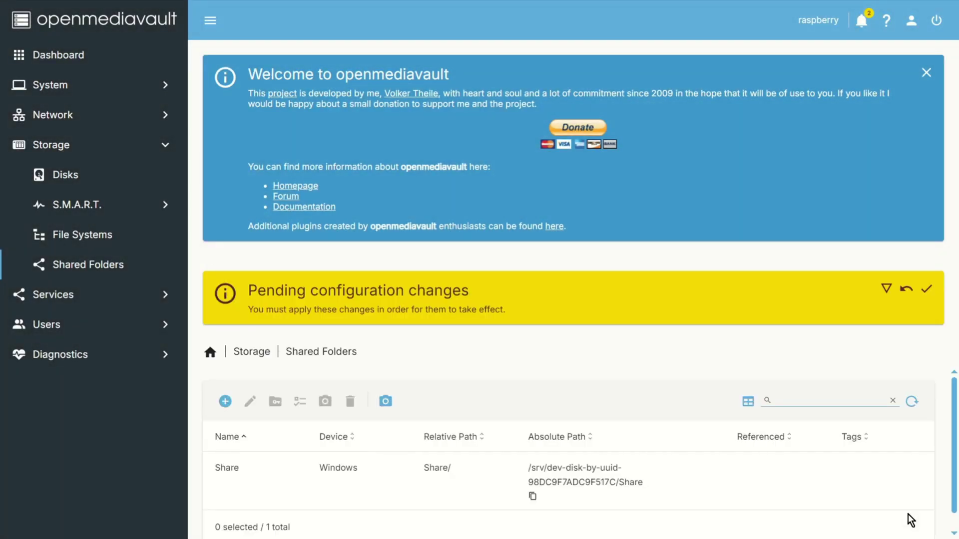
click(927, 292)
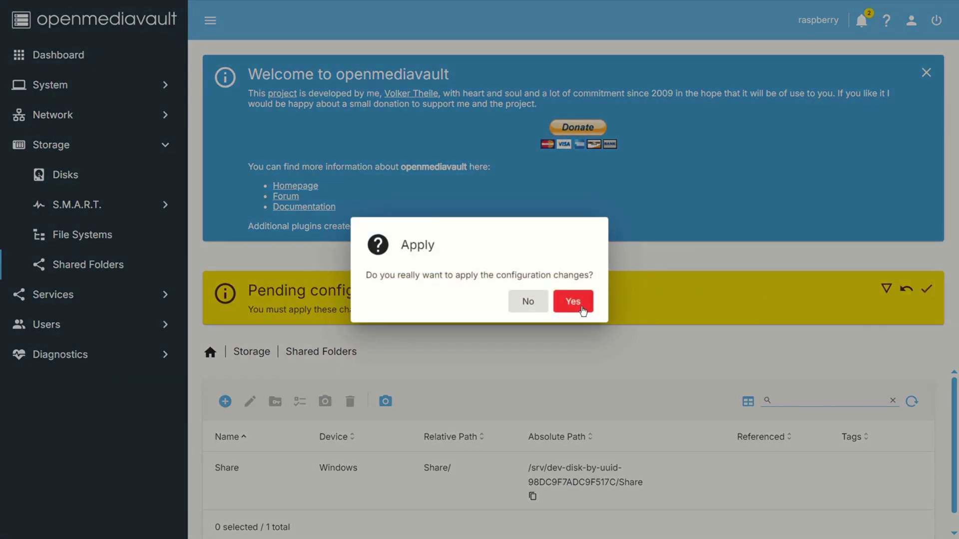
Step: Confirm applying the shared-folder changes and go to the Services overview
click(591, 312)
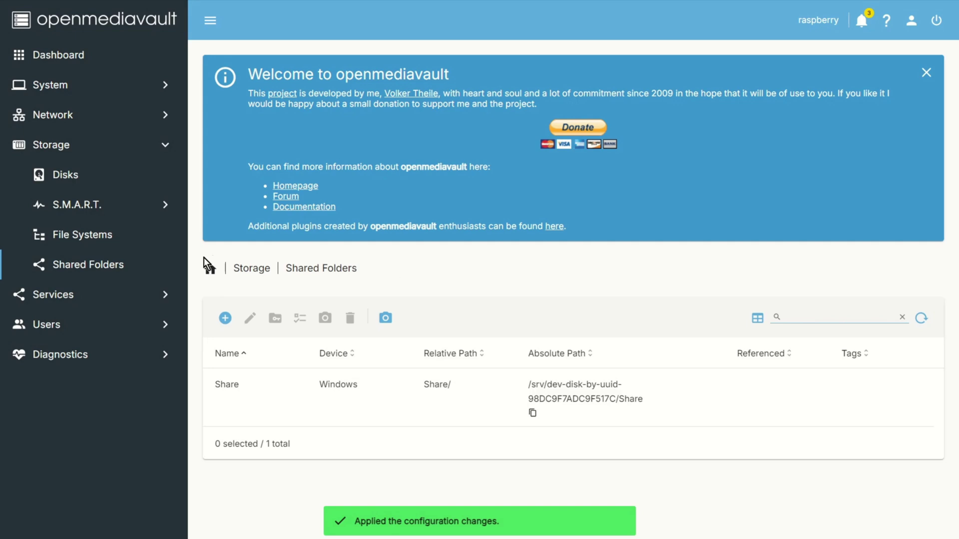
click(100, 297)
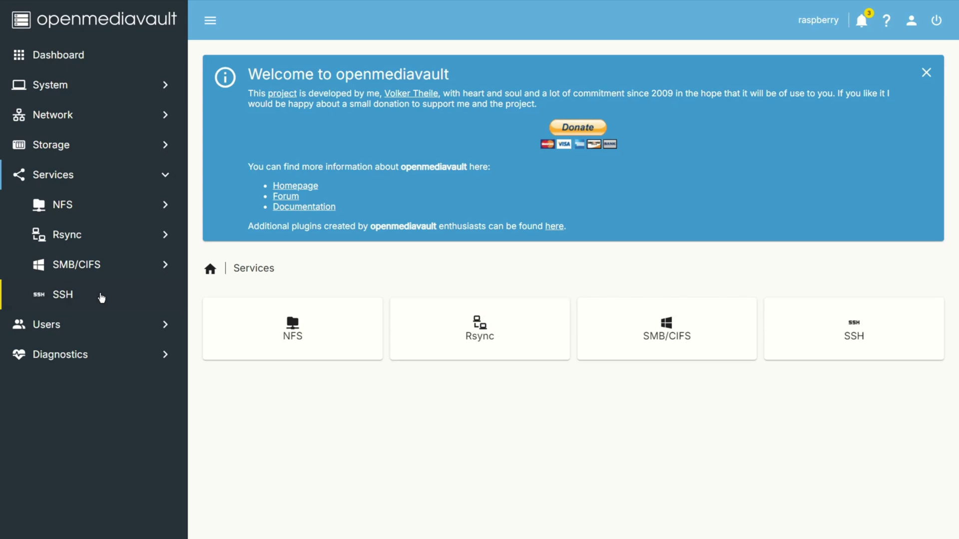
Step: Tick Enabled in SMB/CIFS Settings, save and apply it, then return to the SMB/CIFS page
click(661, 336)
click(411, 336)
click(218, 316)
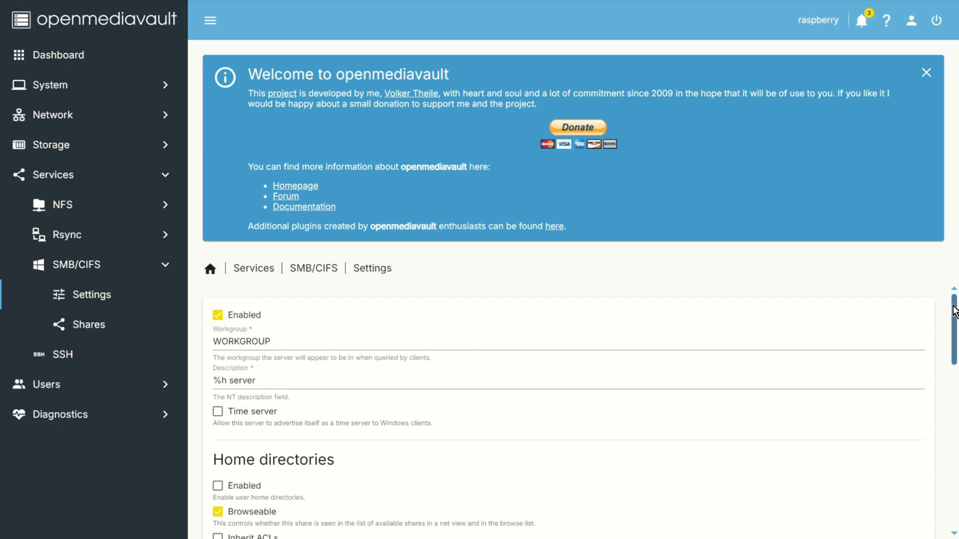
drag(954, 311, 950, 492)
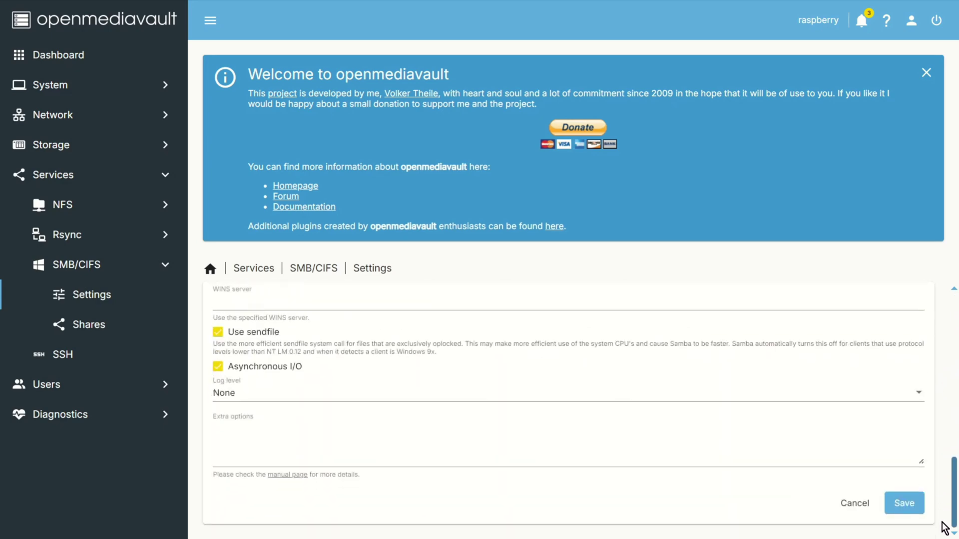
click(916, 506)
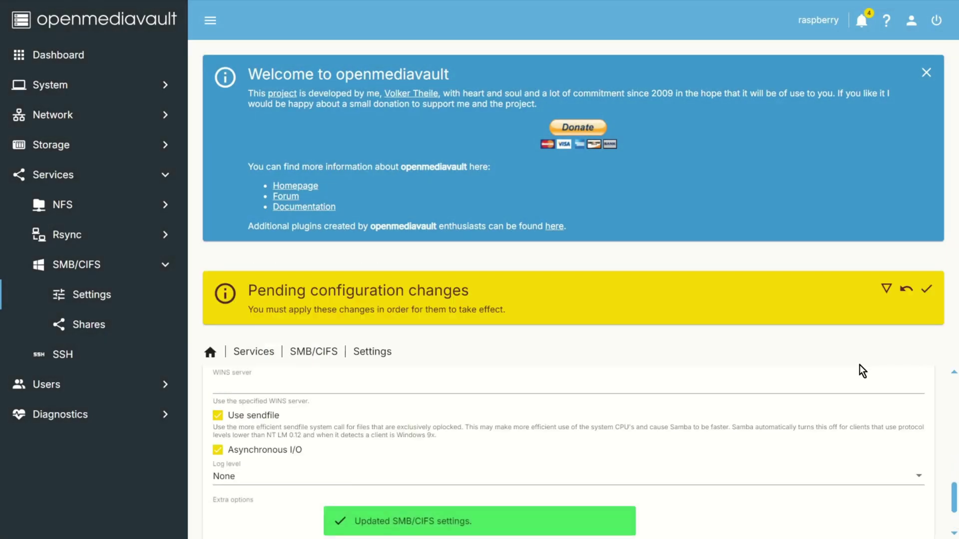
click(926, 289)
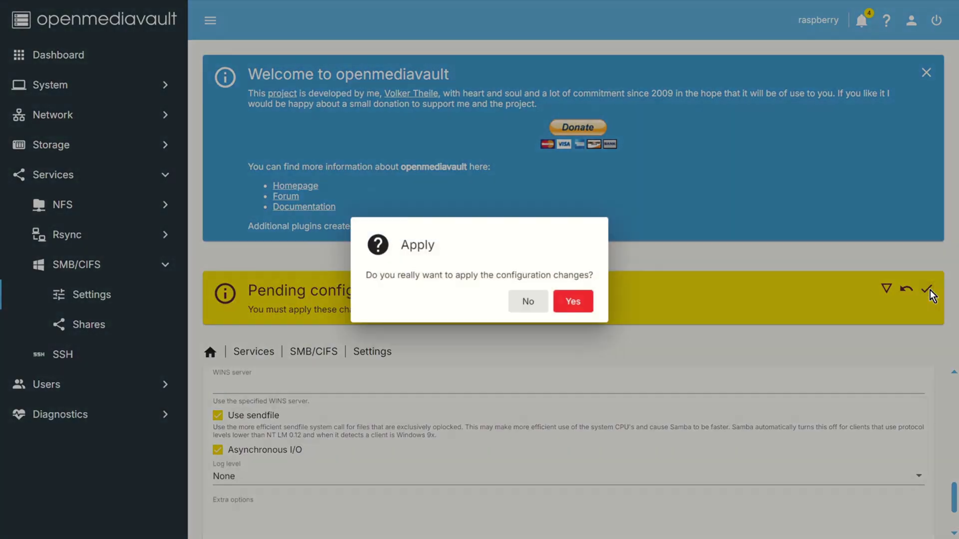
click(568, 305)
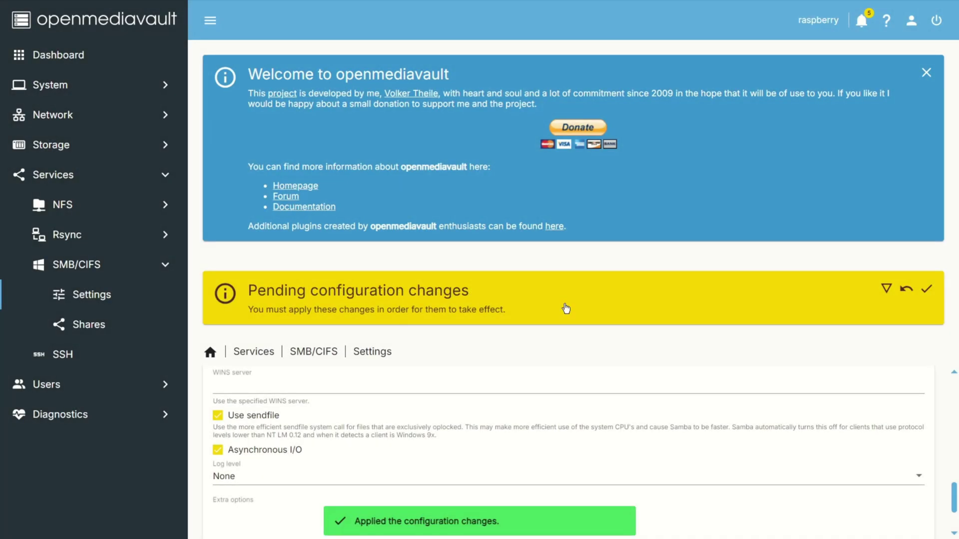
click(311, 351)
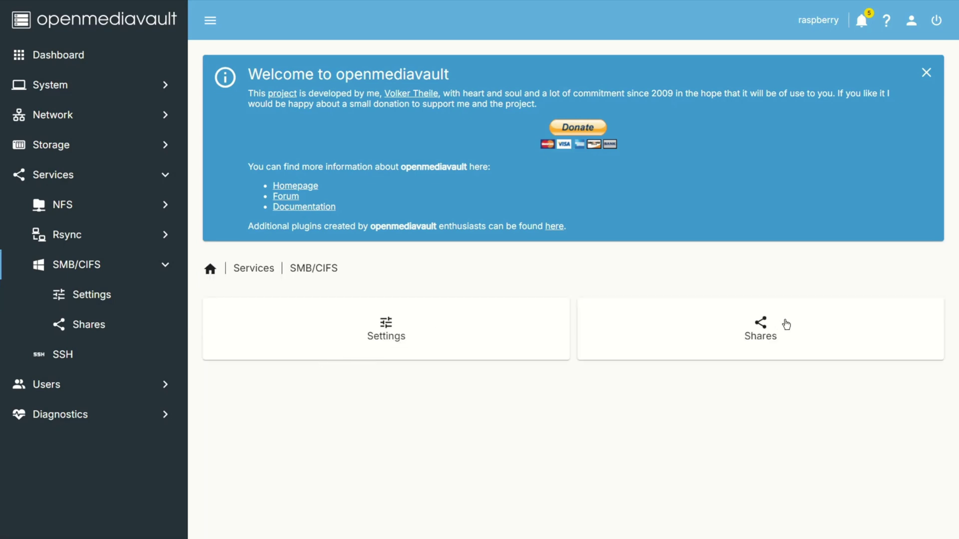
Step: Create an SMB share for the Share folder with guest access set to No and save it
click(786, 326)
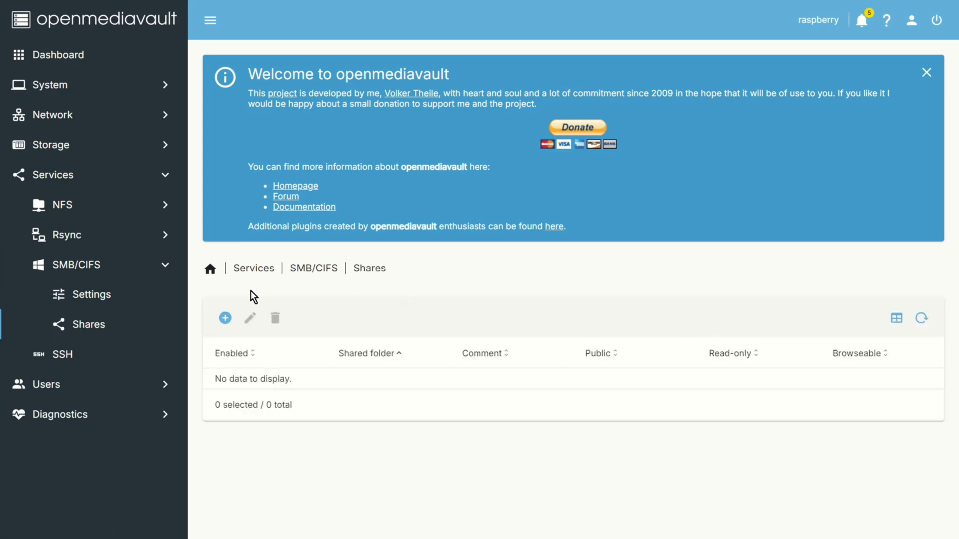
click(225, 318)
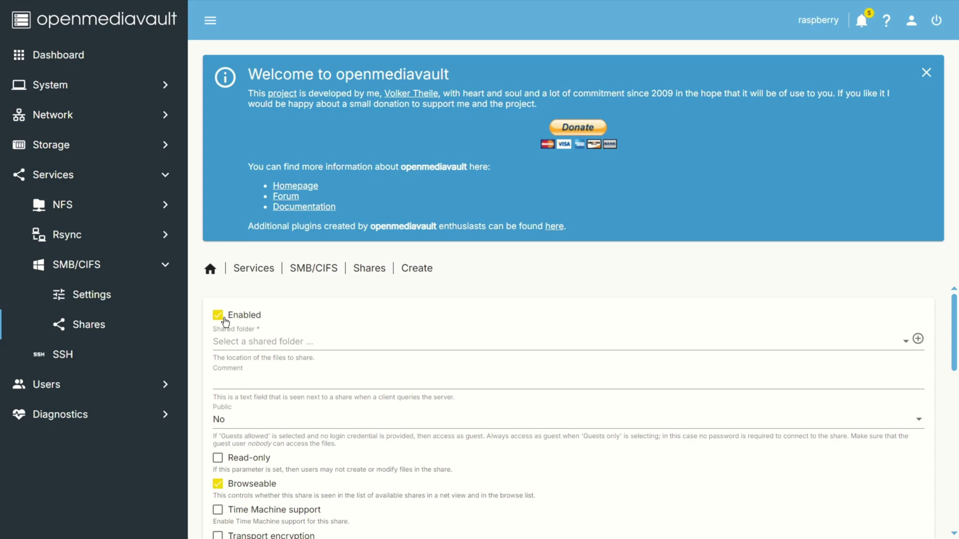
click(442, 342)
click(331, 342)
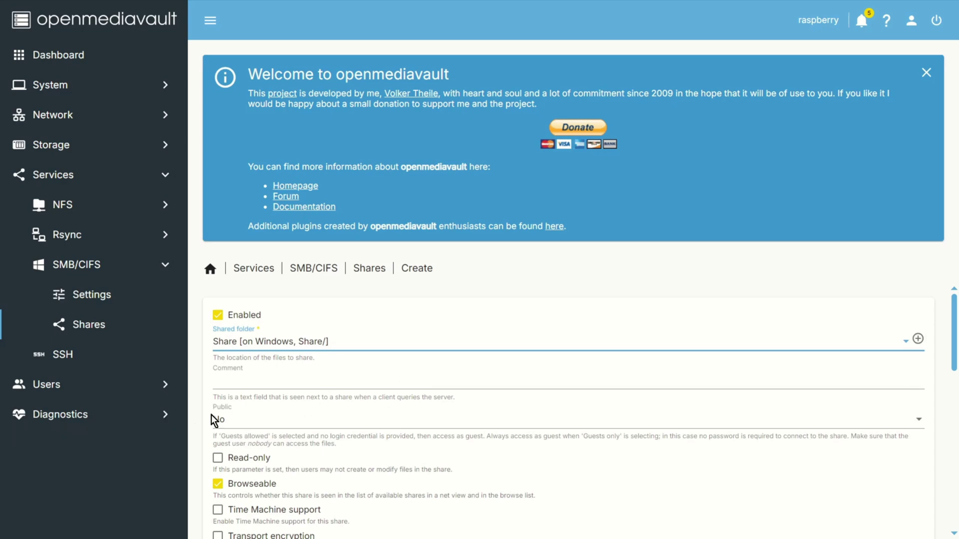
click(258, 424)
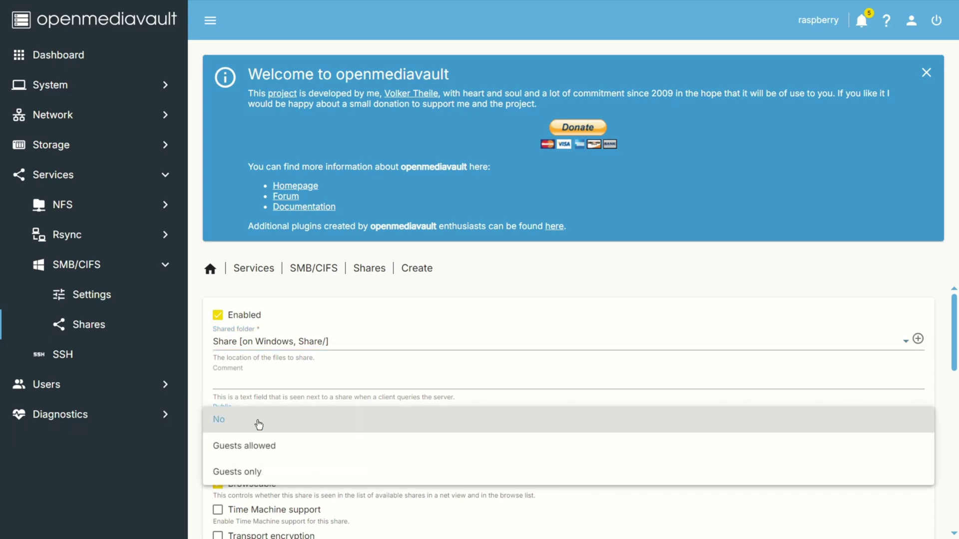
click(258, 424)
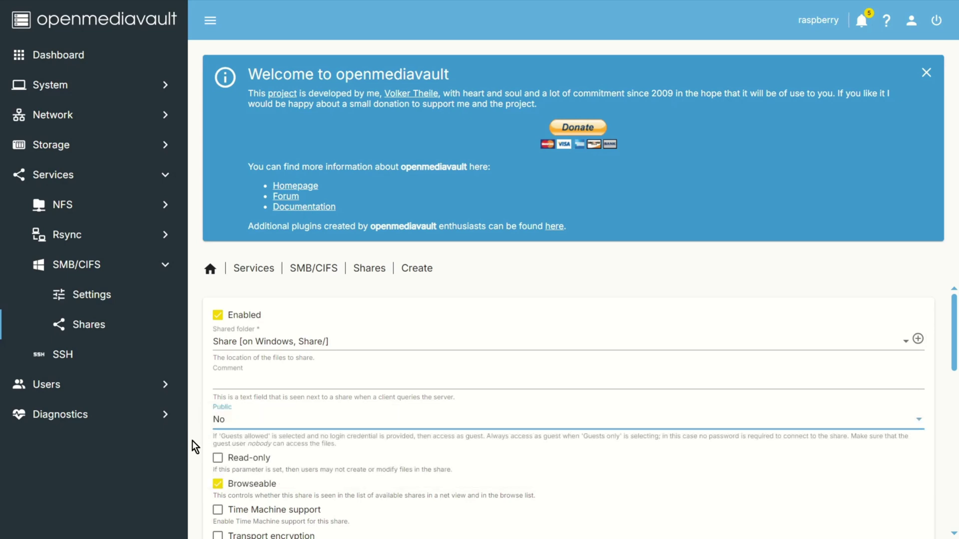
scroll(192, 441, down, 3)
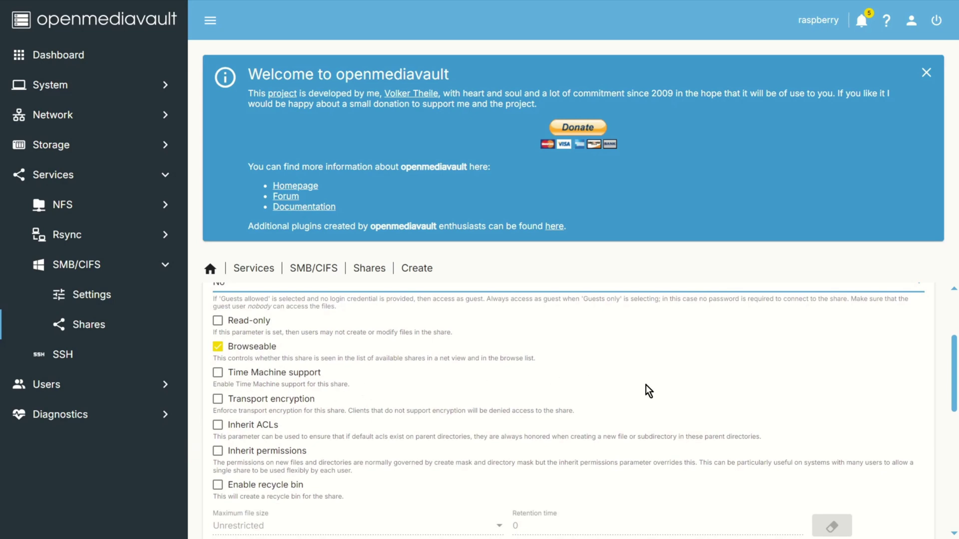
scroll(645, 385, down, 2)
scroll(647, 389, down, 2)
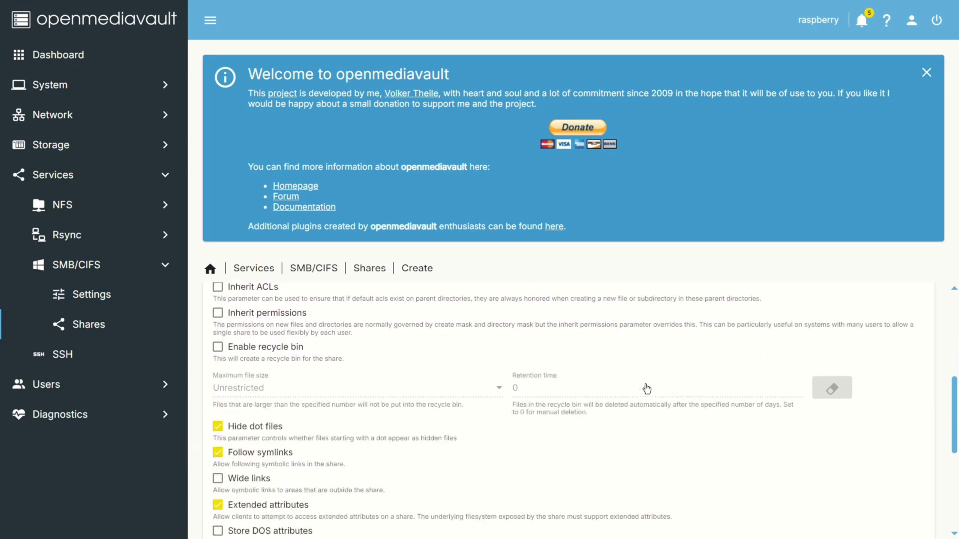
scroll(648, 369, down, 4)
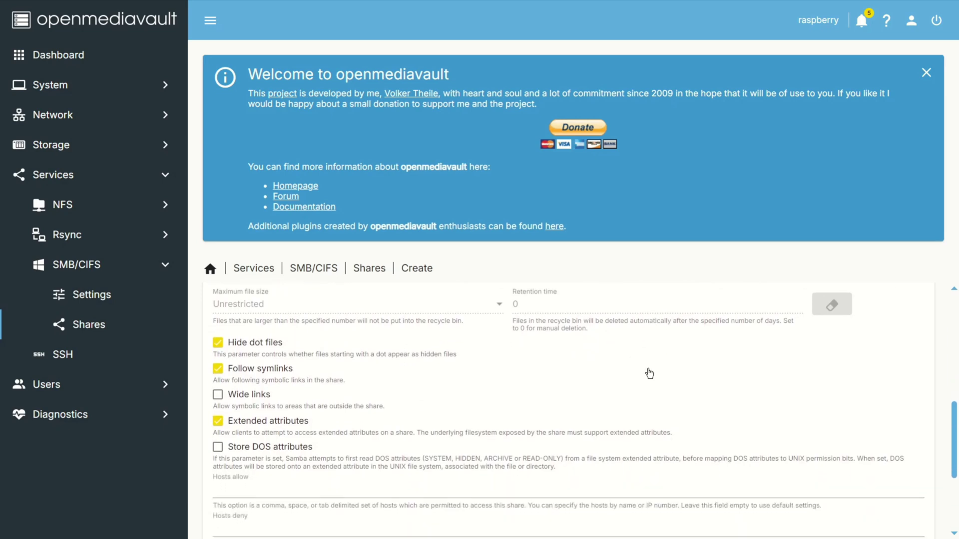
scroll(649, 373, down, 2)
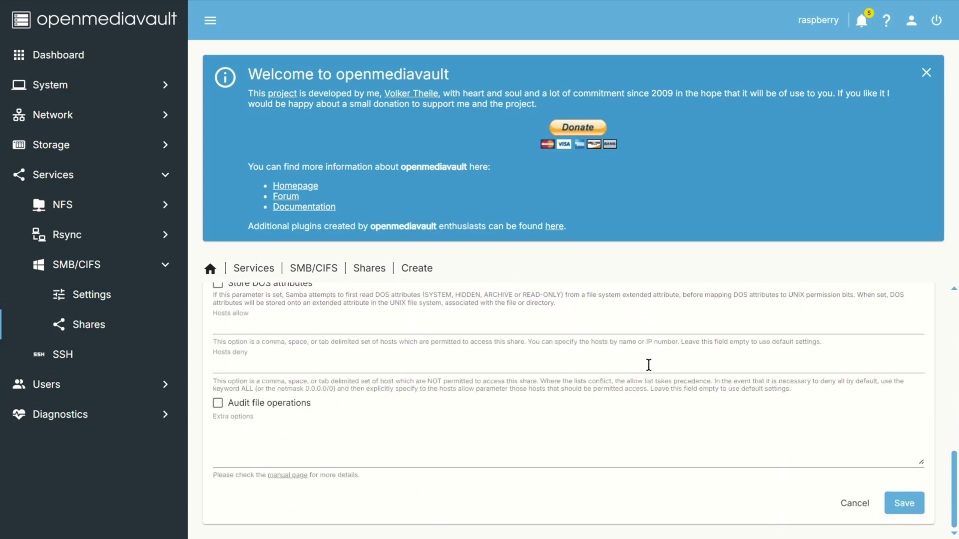
click(913, 509)
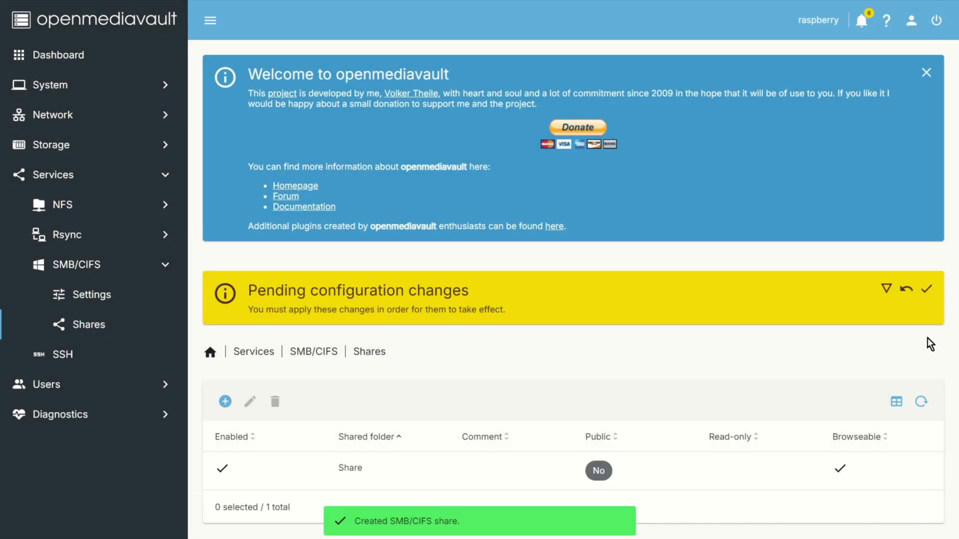
Step: Apply the pending SMB share configuration and confirm with Yes
click(928, 289)
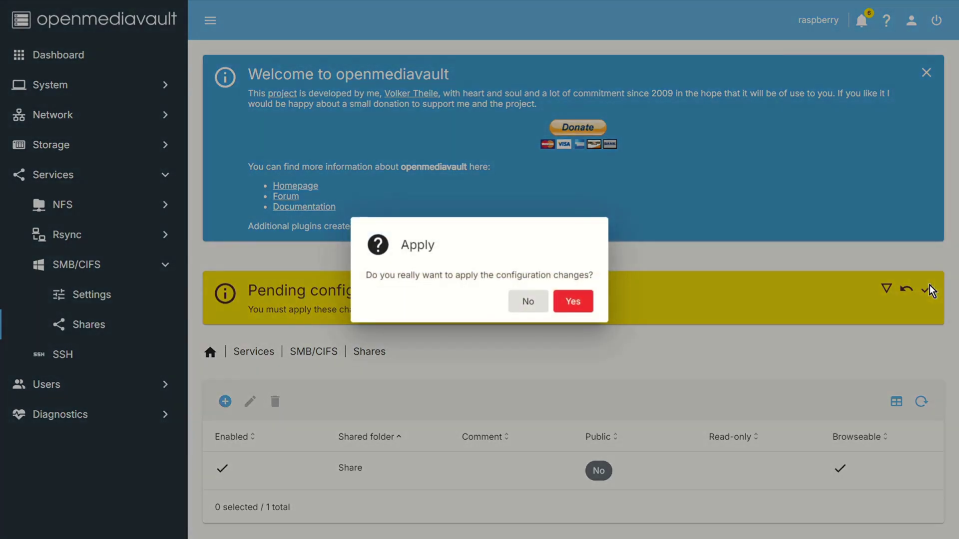
click(580, 306)
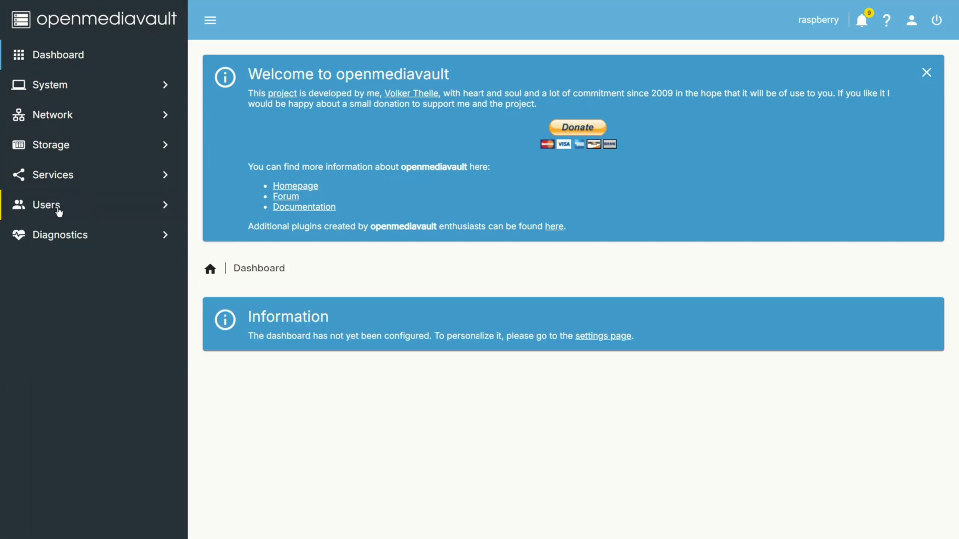
Step: In Users, set raspberry's shared folder permission on Share to Read/Write and save
click(50, 205)
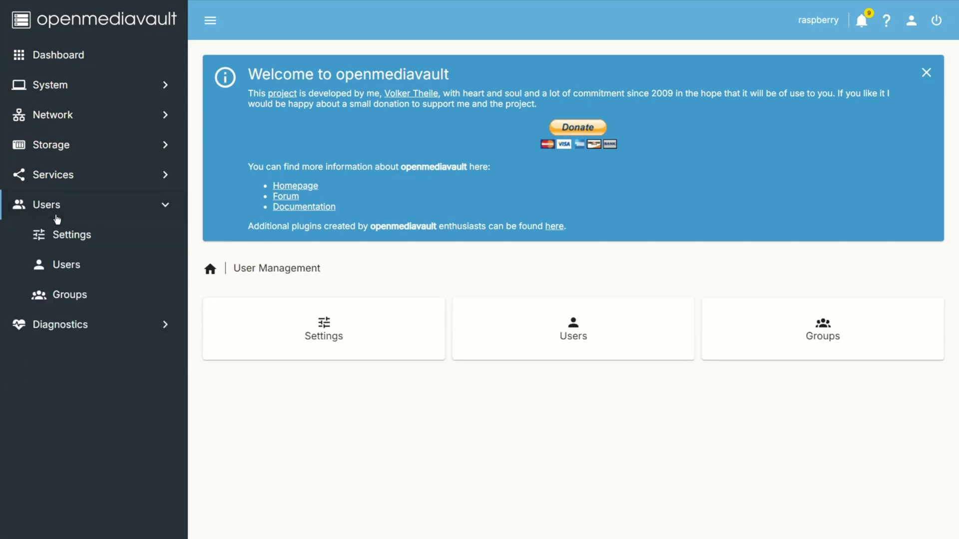
click(67, 266)
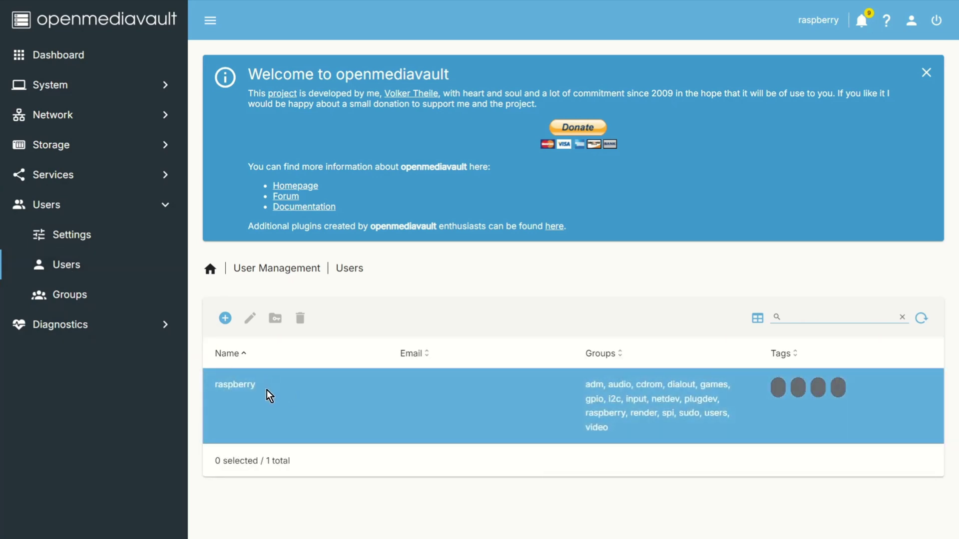
click(267, 390)
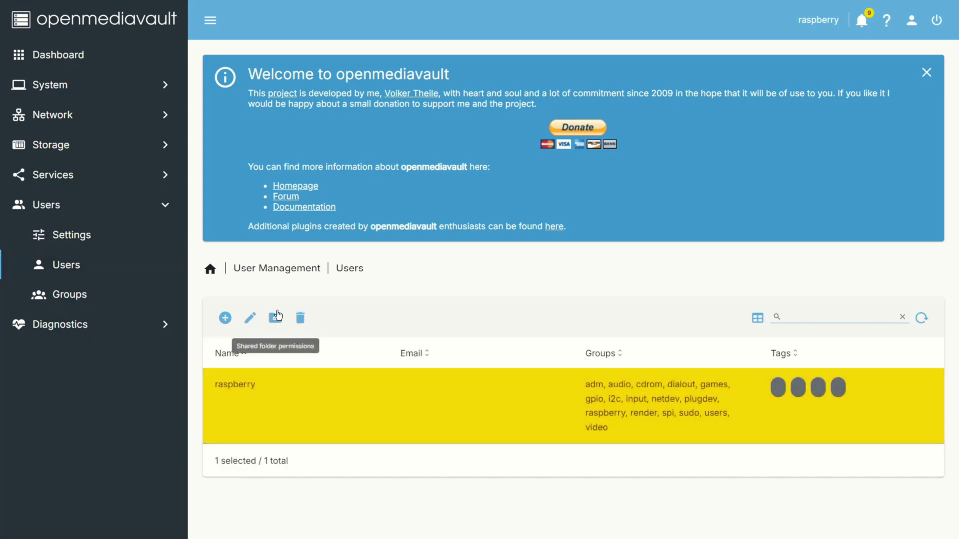
click(275, 319)
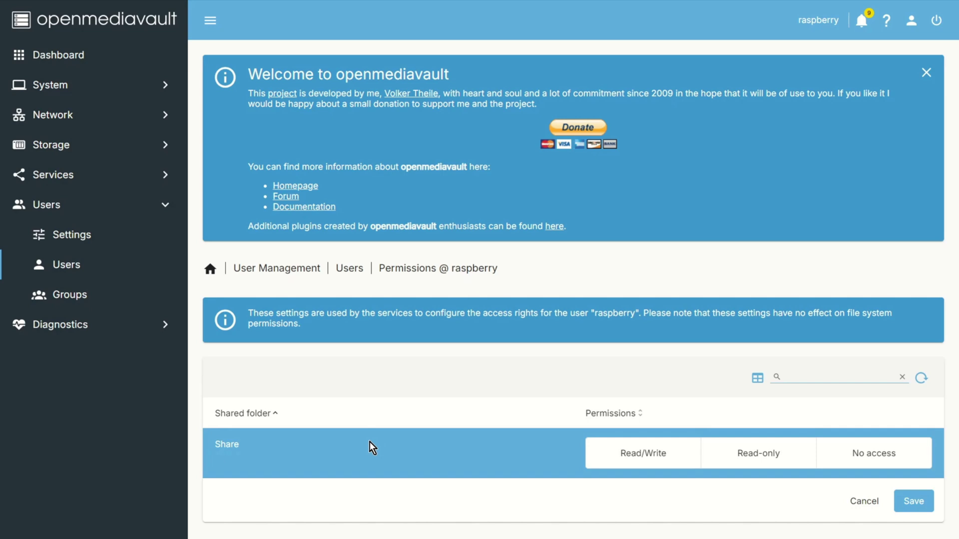
click(654, 468)
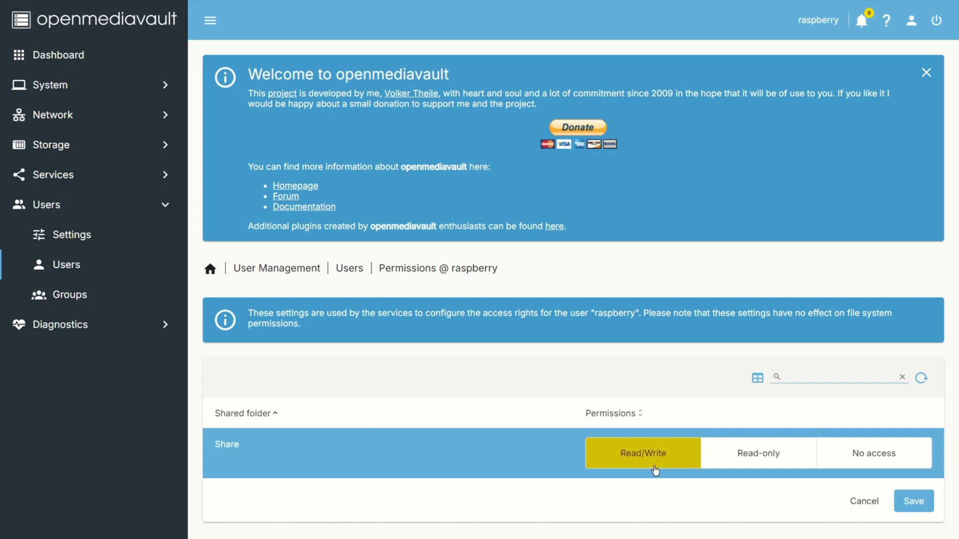
click(895, 501)
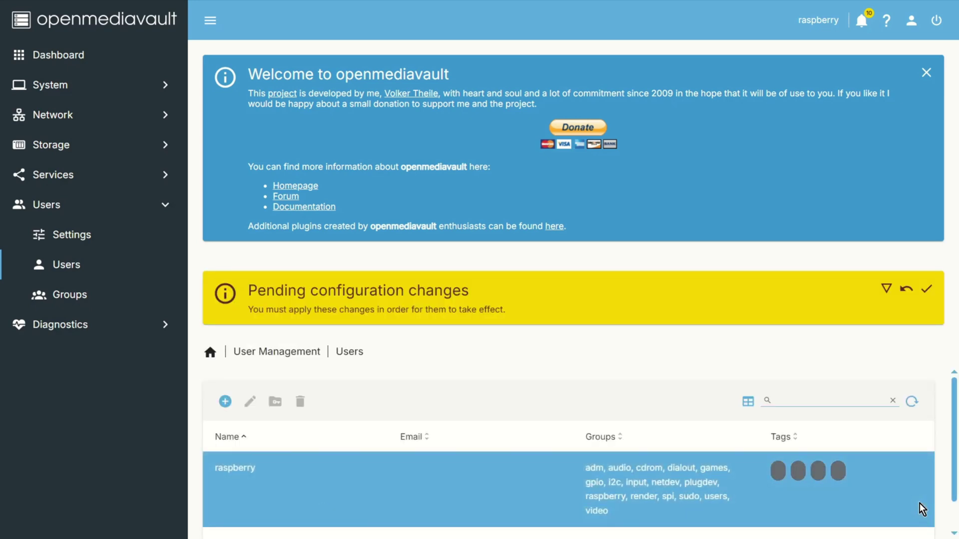
Step: Apply the pending openmediavault configuration changes so raspberry's Read/Write access to Share takes effect
click(927, 294)
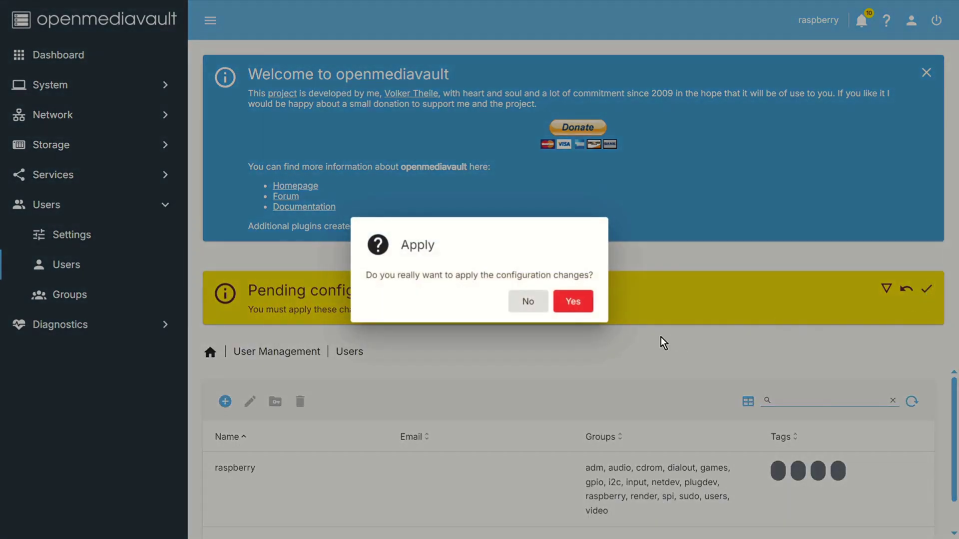
click(572, 302)
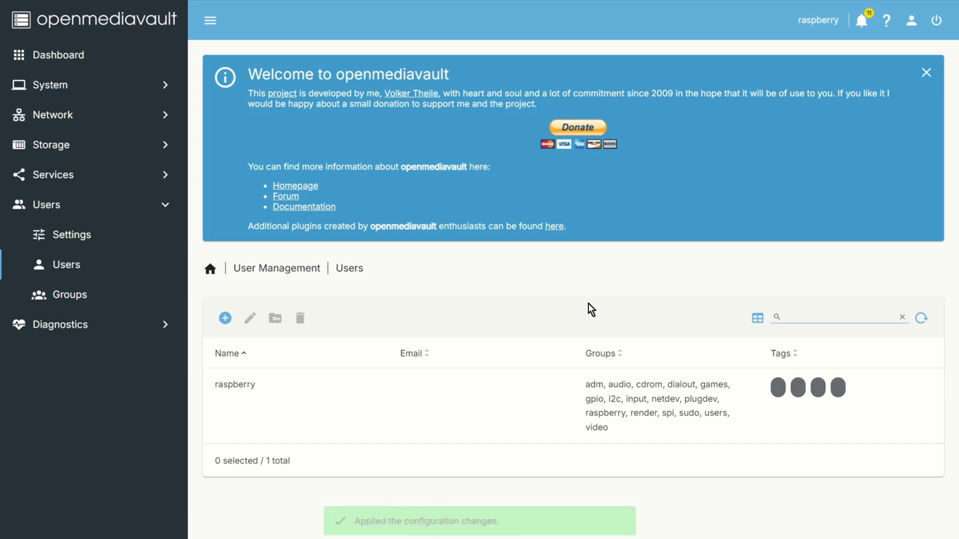
Step: Grant the raspberry group Read/Write on Share, save, and apply the configuration changes
click(63, 296)
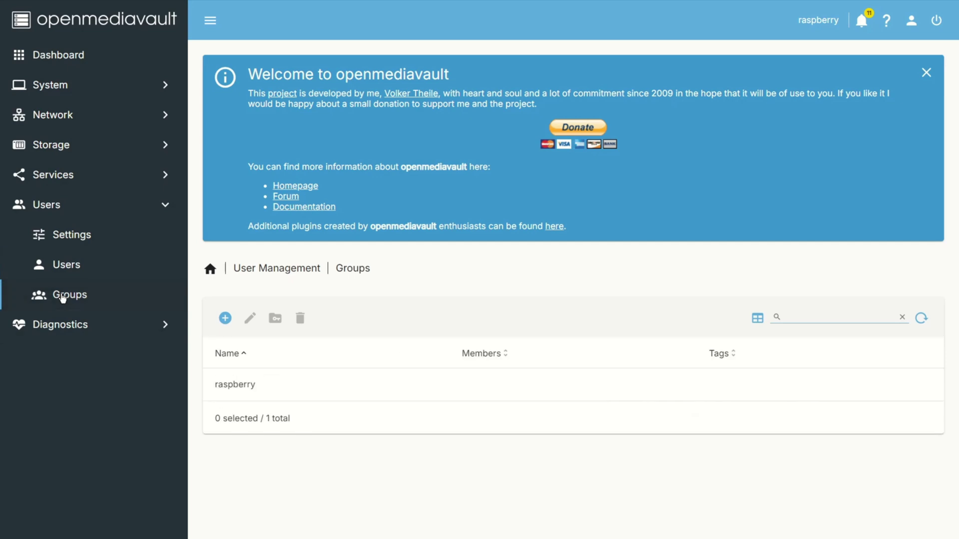
click(247, 382)
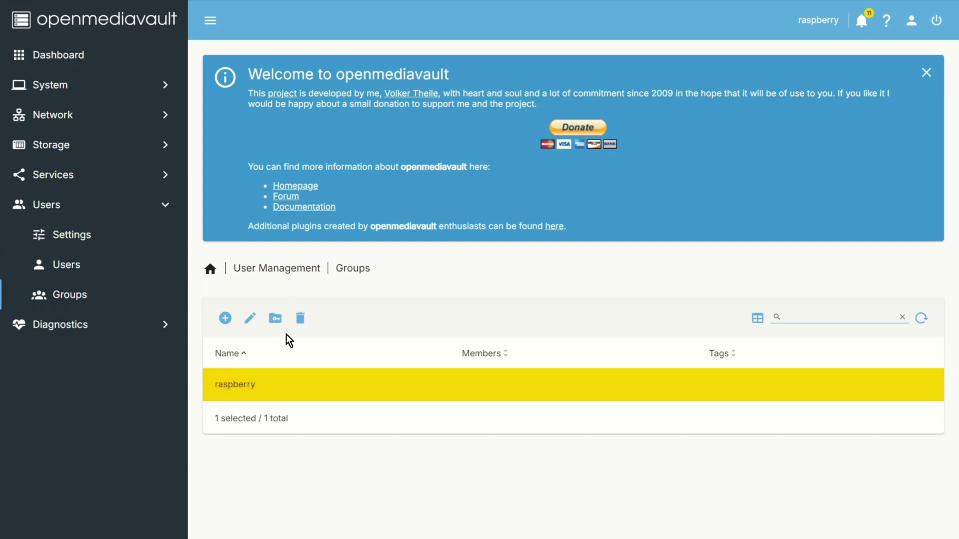
click(275, 318)
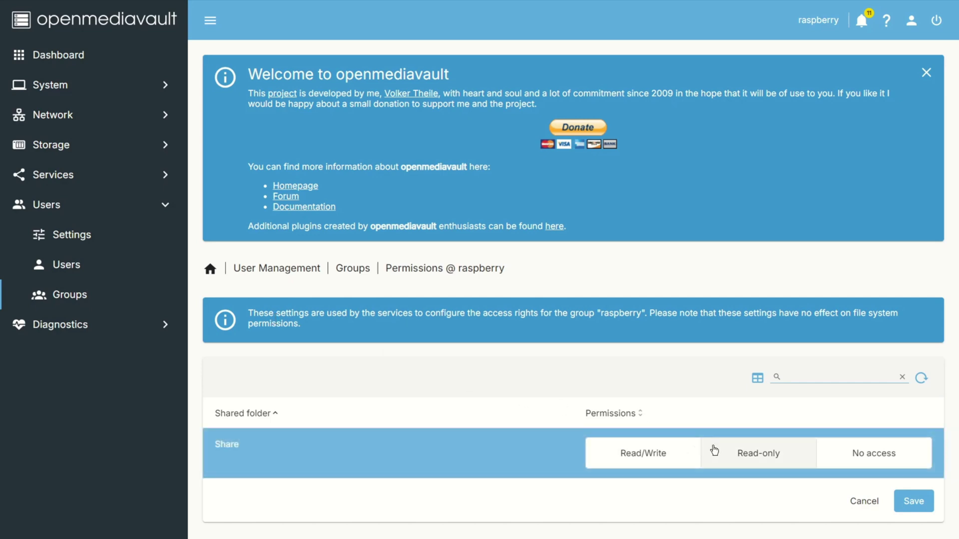
click(677, 452)
click(929, 505)
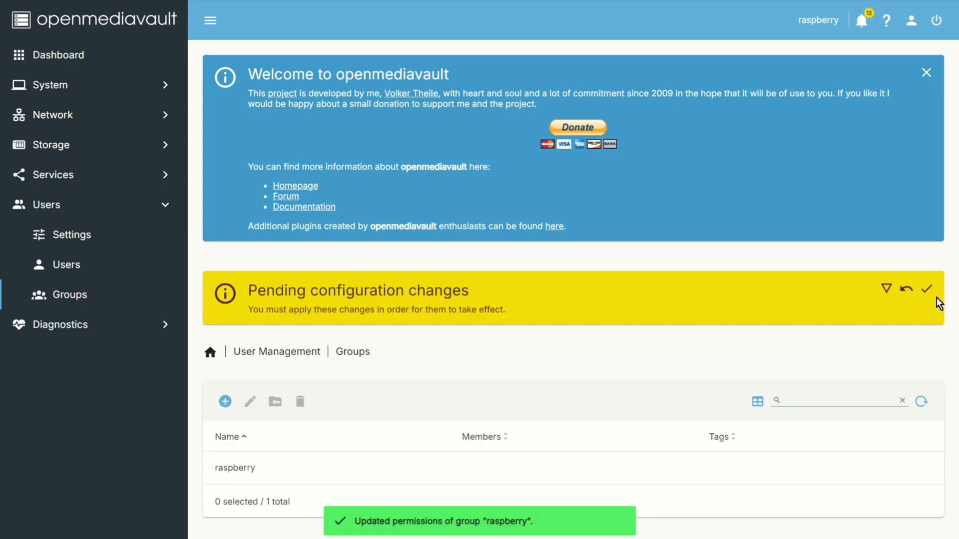
click(927, 290)
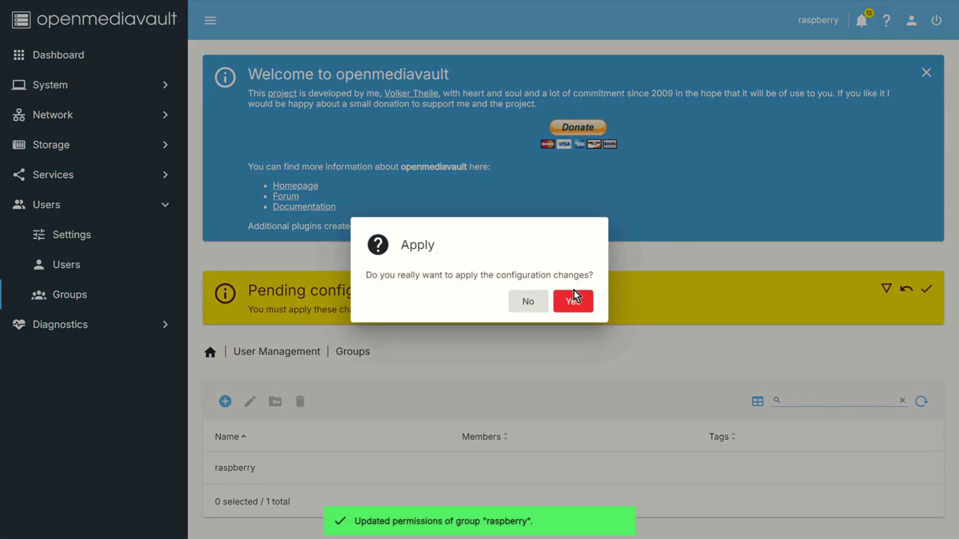
click(574, 302)
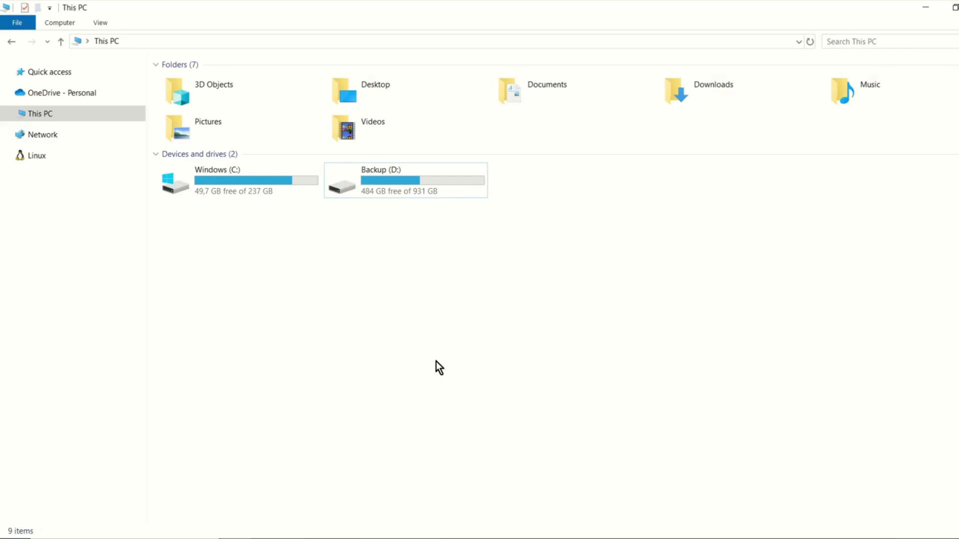
Step: Add a custom network location with address \\192.168.100.133\Share in the Add Network Location wizard
right_click(439, 367)
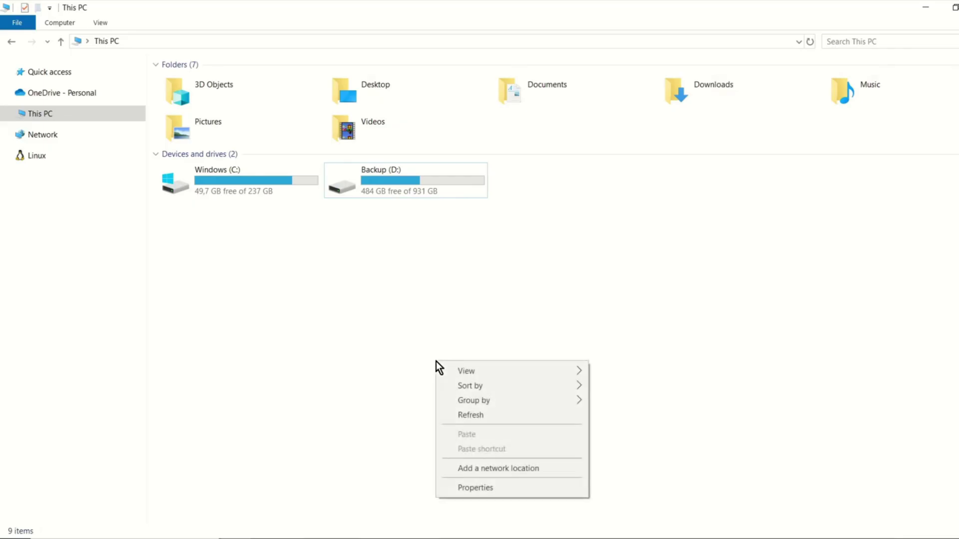
click(476, 468)
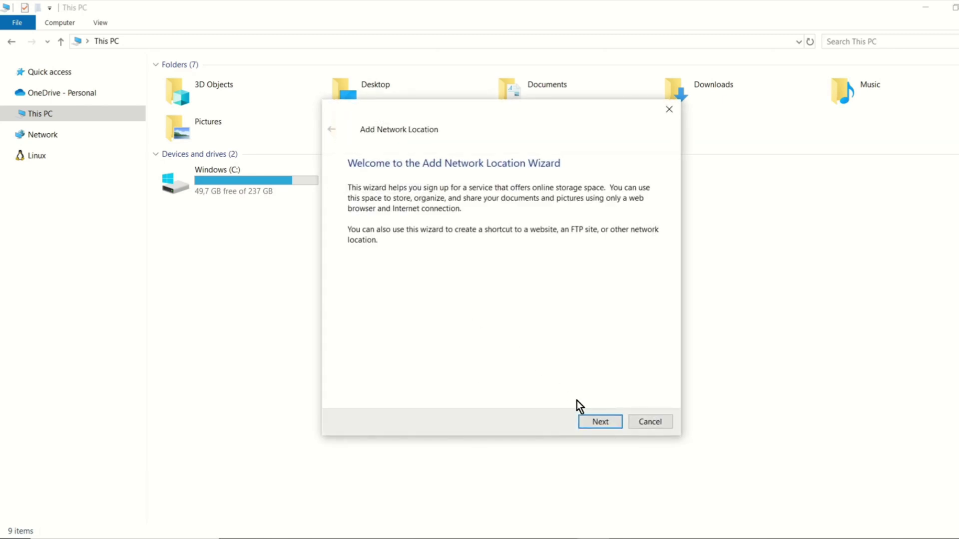
click(593, 418)
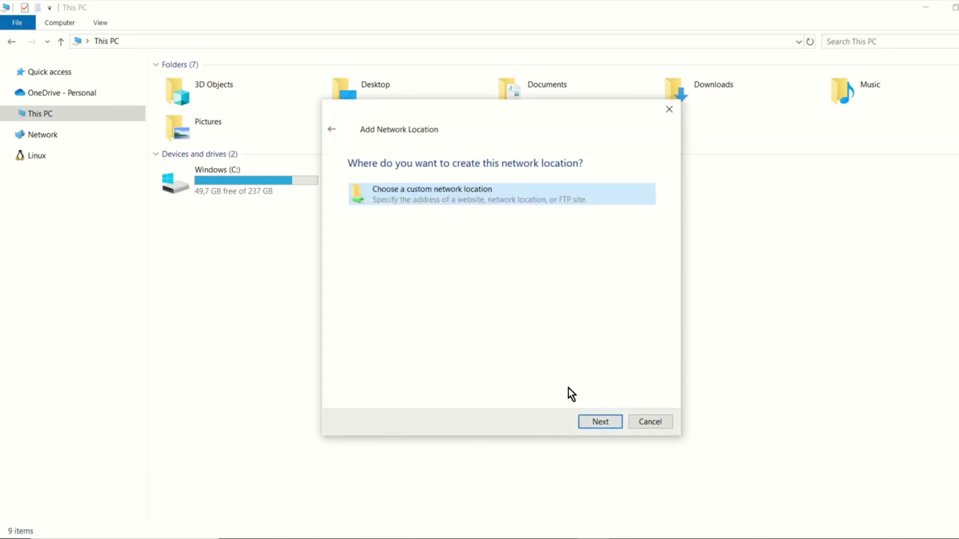
click(600, 423)
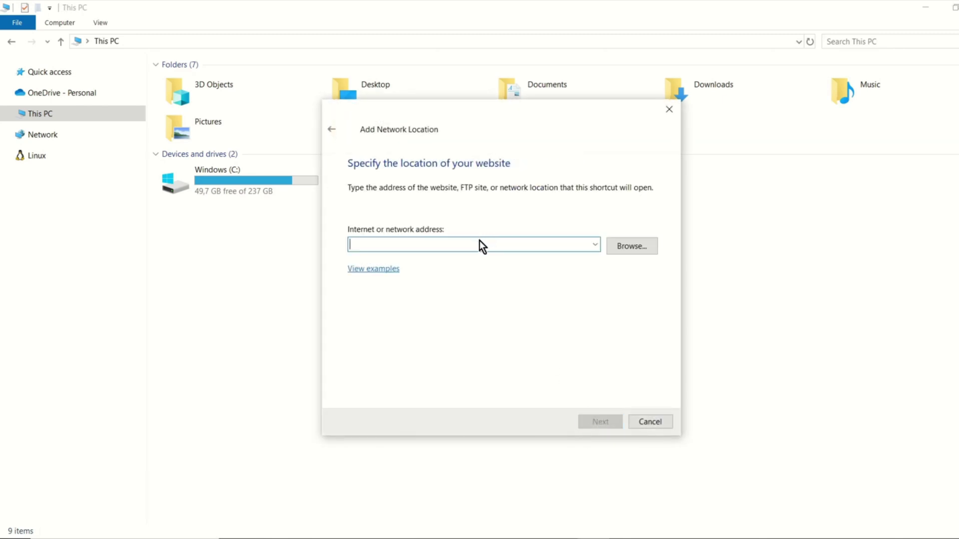
text(\\192.168.100.133\Share)
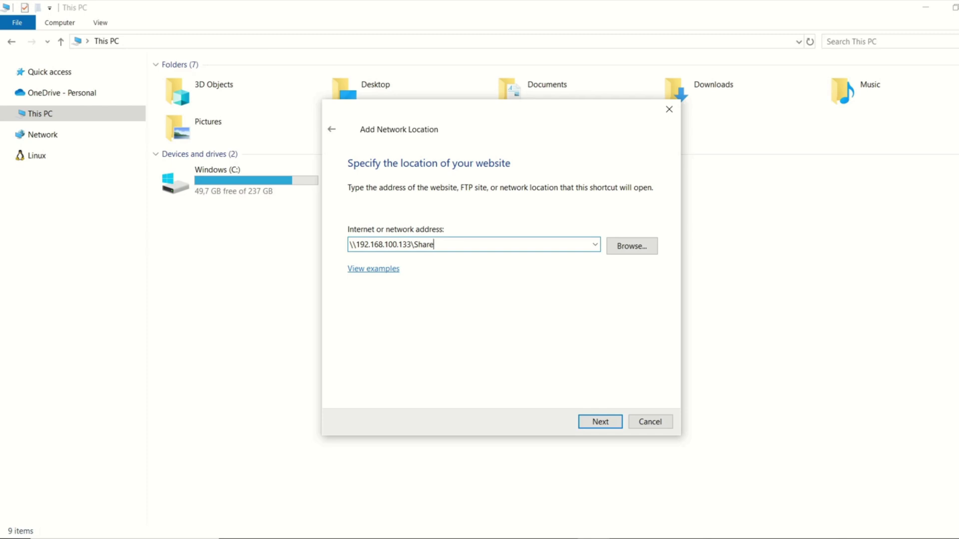
click(589, 415)
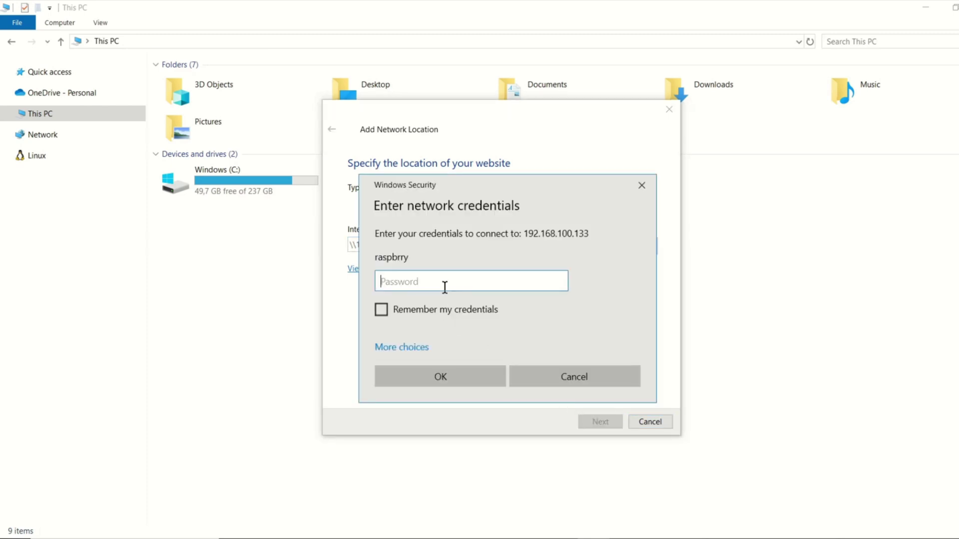
Step: Sign in with the account password, remember credentials, and finish as 'Share (192.168.100.133 (raspberry server))'
text(r)
click(381, 310)
click(439, 374)
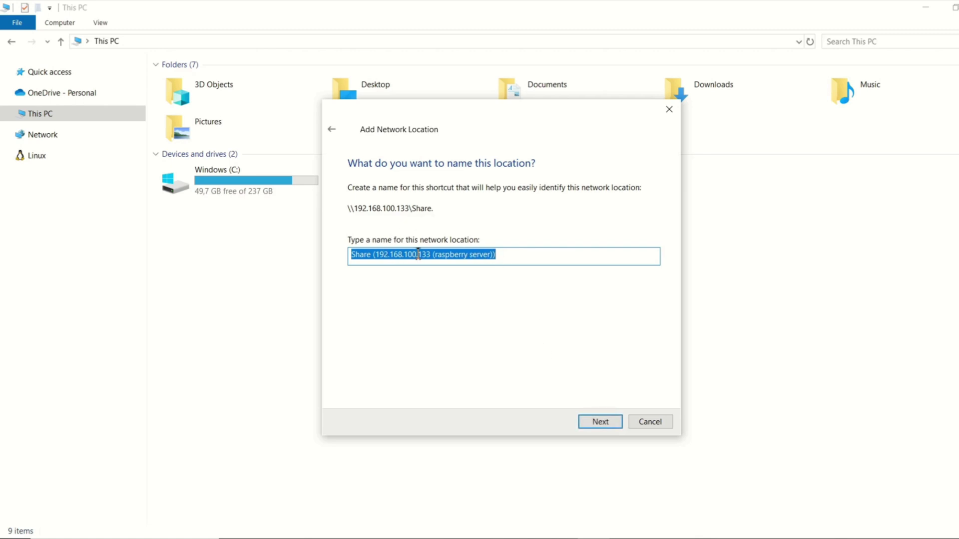
click(584, 419)
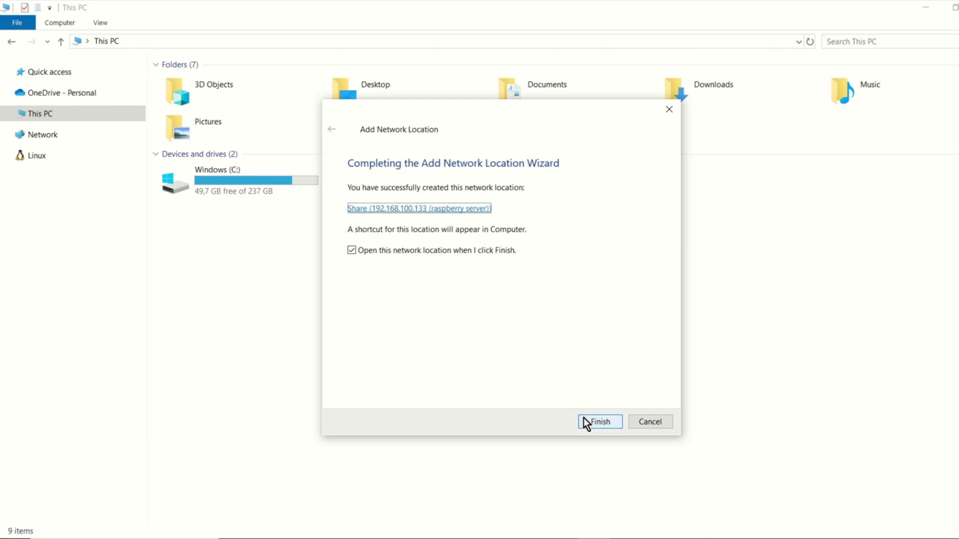
click(594, 422)
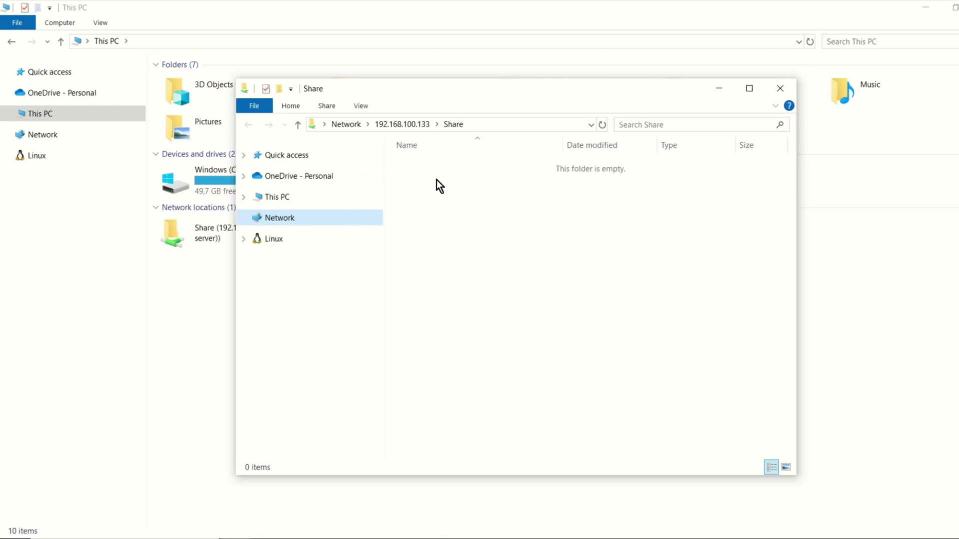
Step: Reopen Share from 192.168.100.133 and create a folder named 'New folder' inside it
click(448, 178)
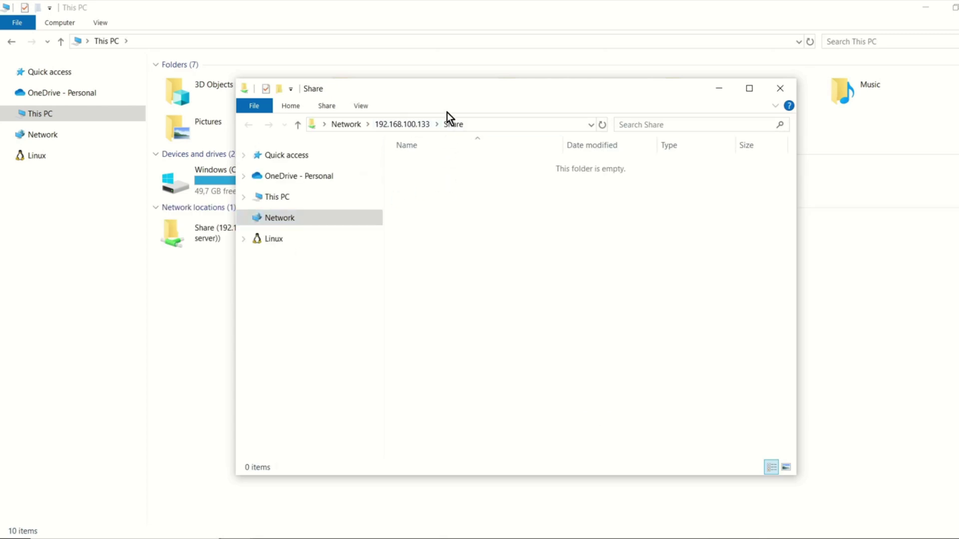
click(402, 124)
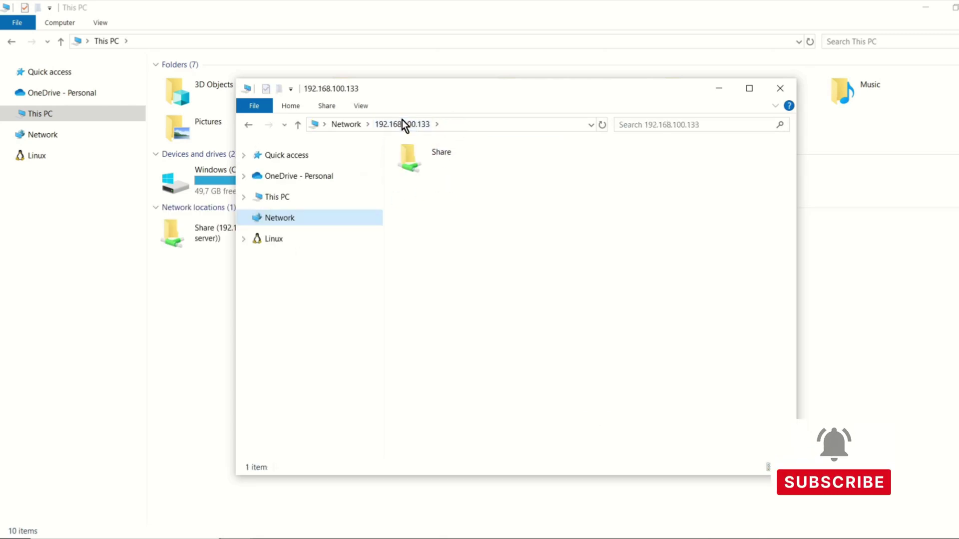
double_click(428, 159)
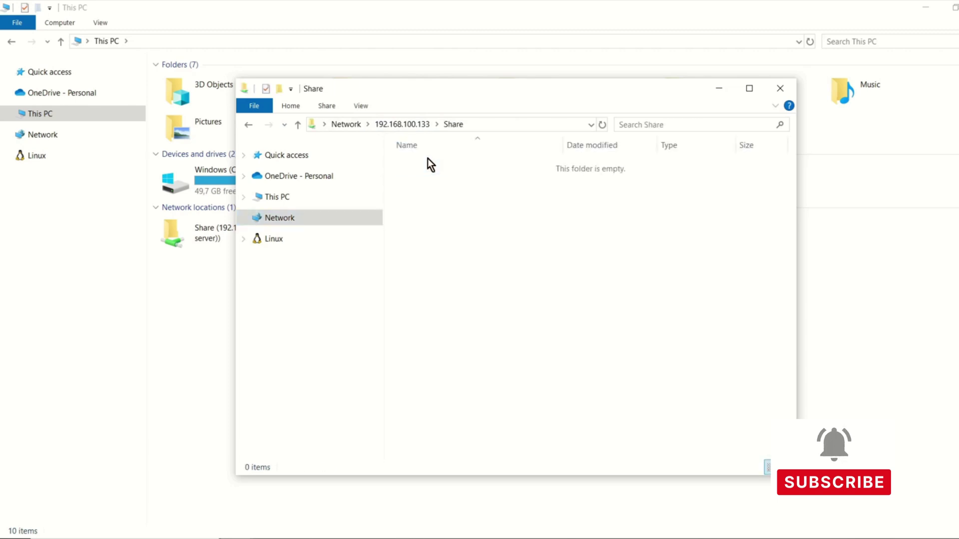
right_click(432, 185)
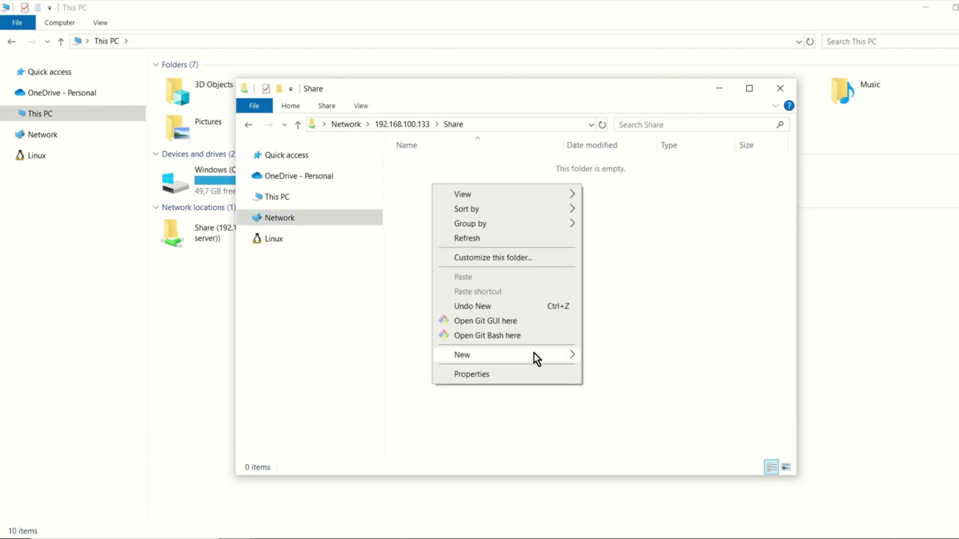
mouse_move(535, 354)
click(600, 355)
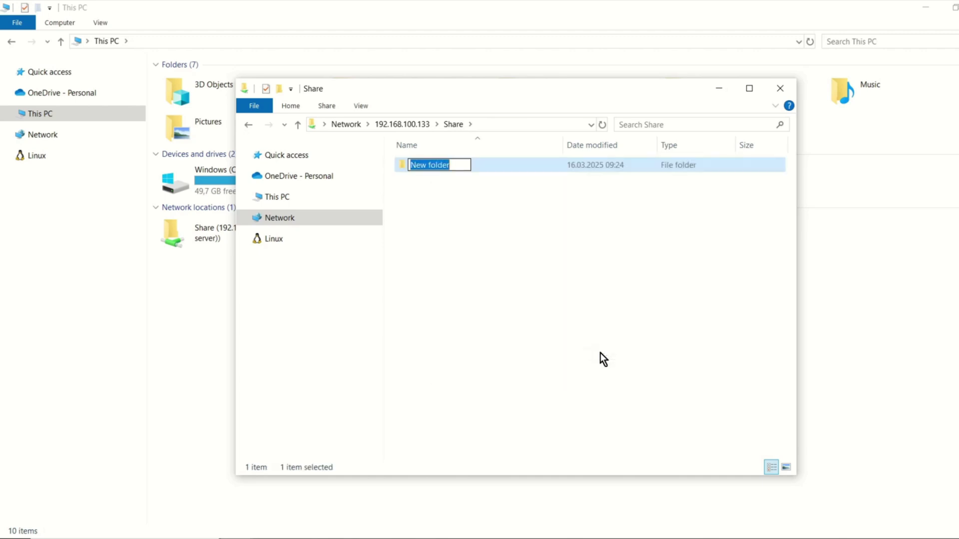
key(Return)
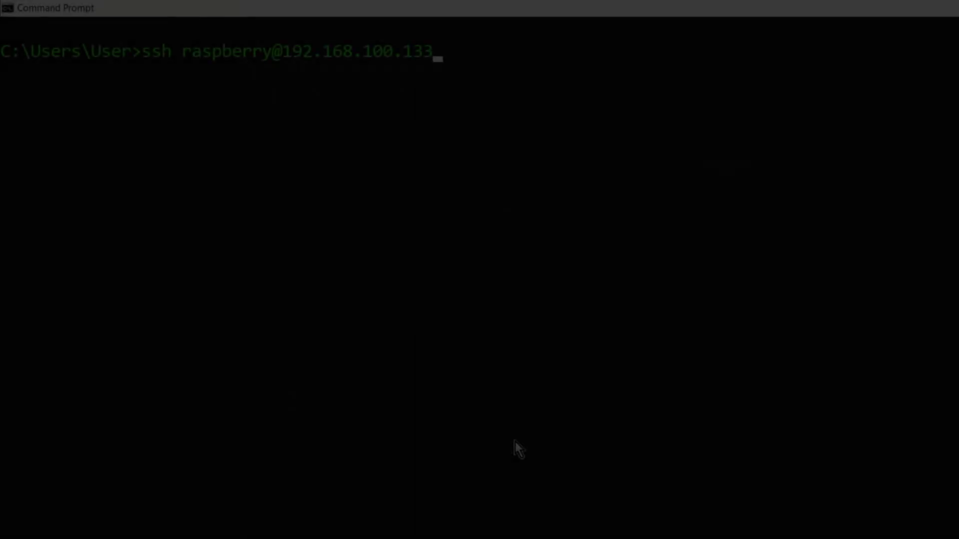
key(Return)
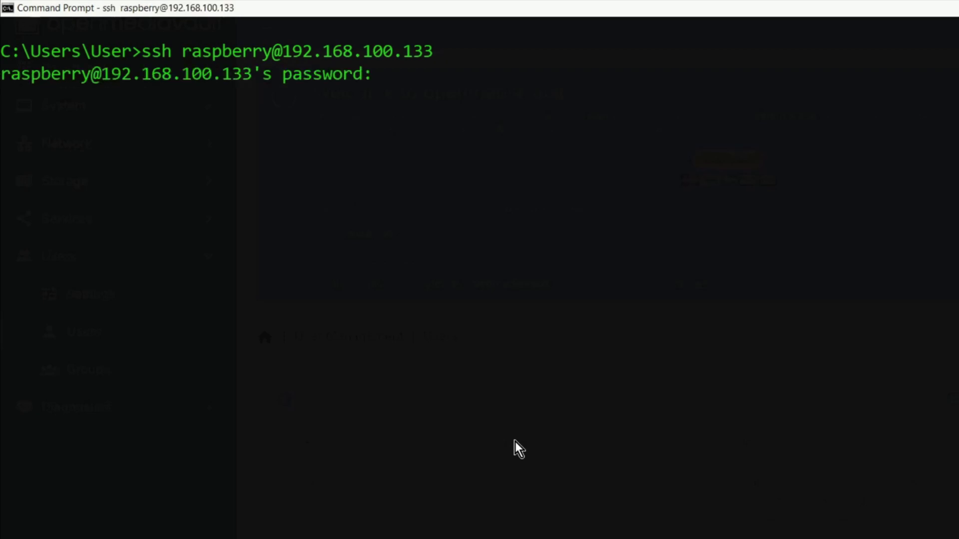
key(Return)
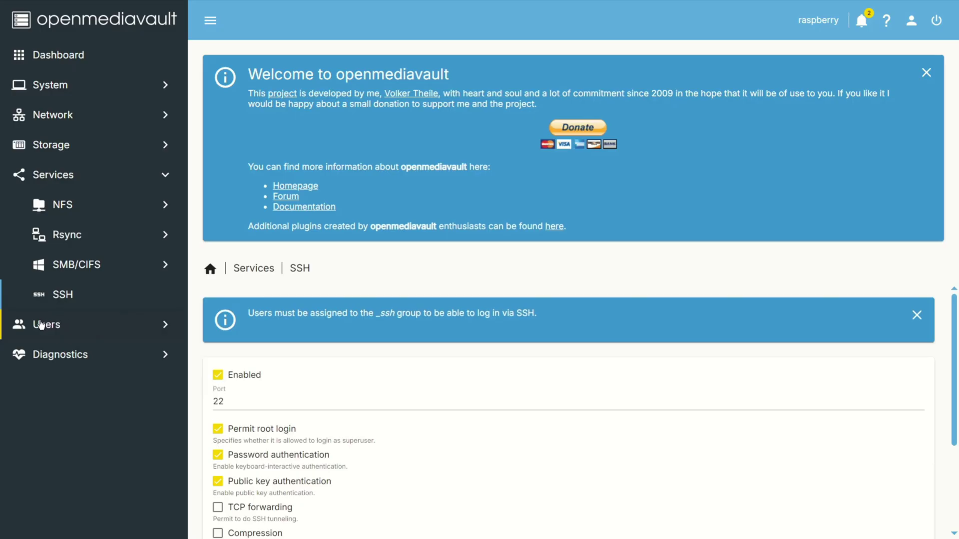
click(45, 324)
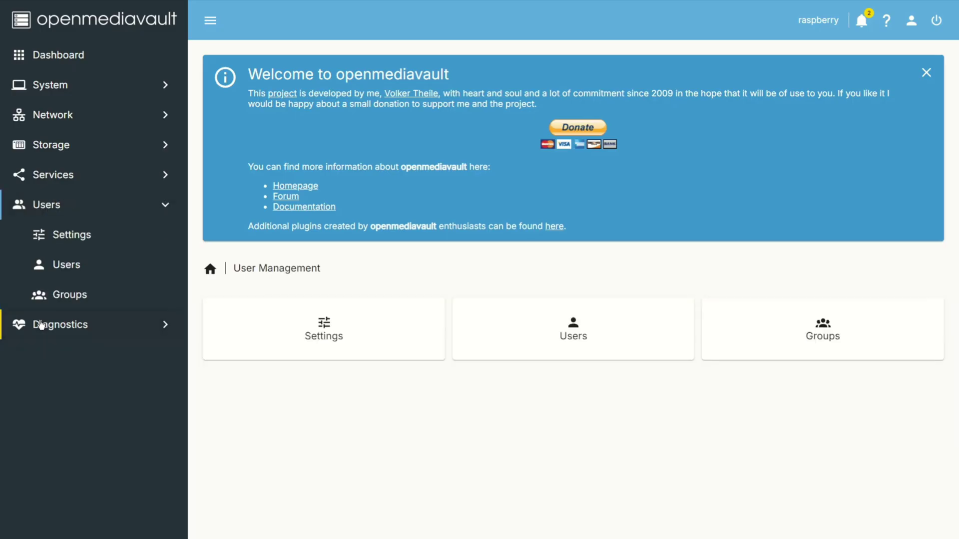
Step: Add the raspberry user to the _ssh group, save, and apply the configuration changes
click(59, 267)
click(278, 389)
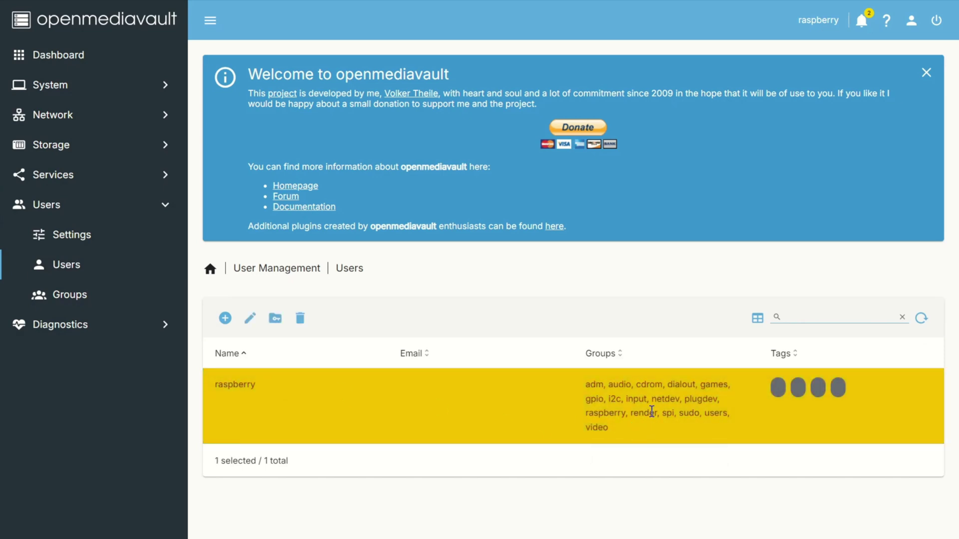
click(249, 317)
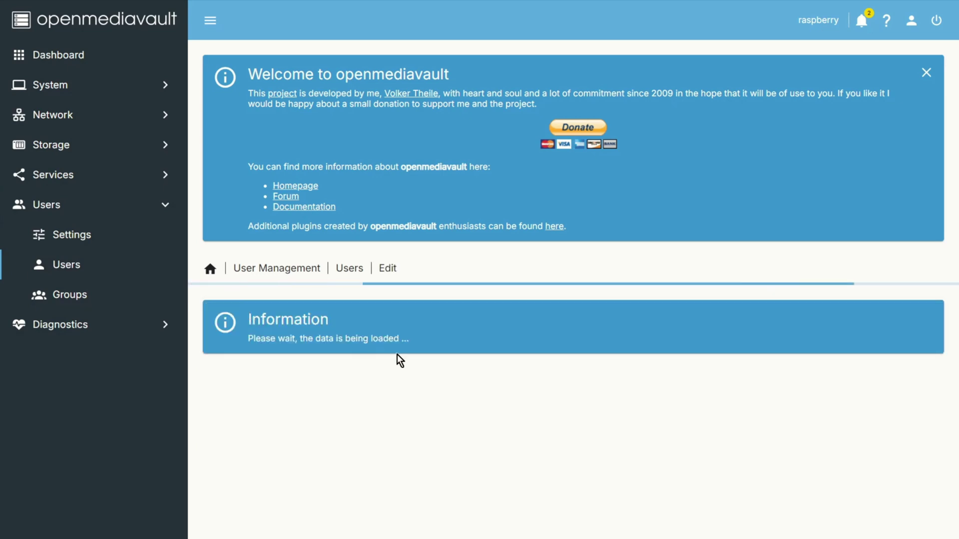
scroll(407, 355, down, 2)
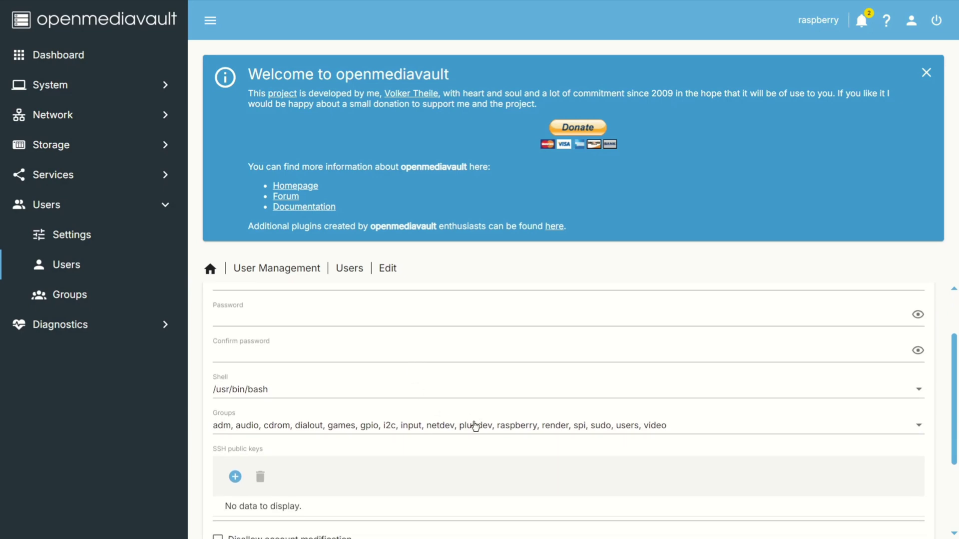
click(474, 425)
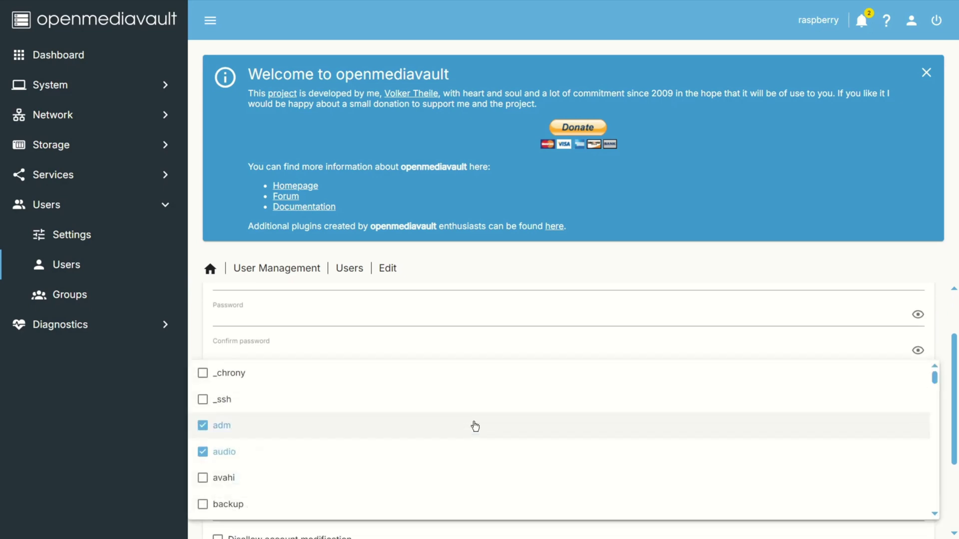
click(203, 399)
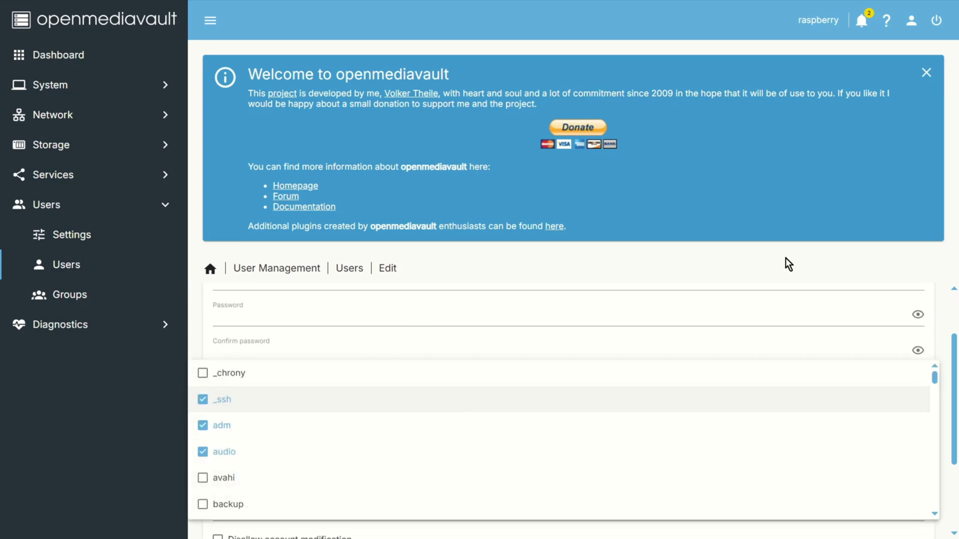
click(786, 263)
scroll(843, 449, down, 3)
click(914, 504)
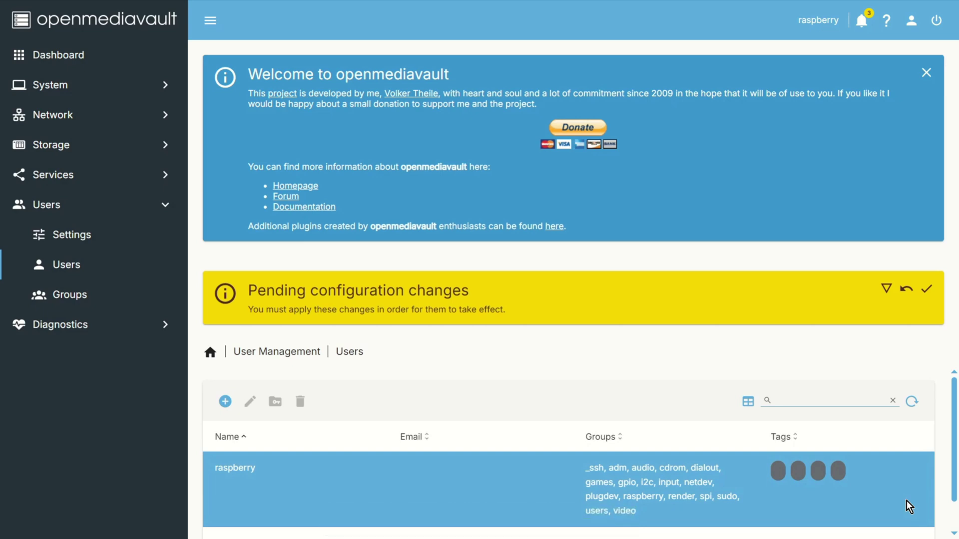
click(928, 290)
click(580, 303)
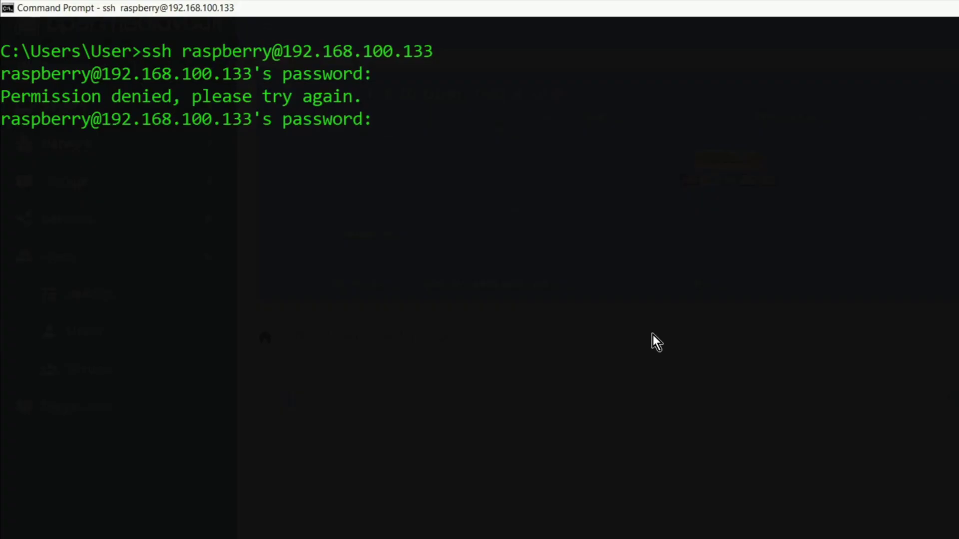
key(Up)
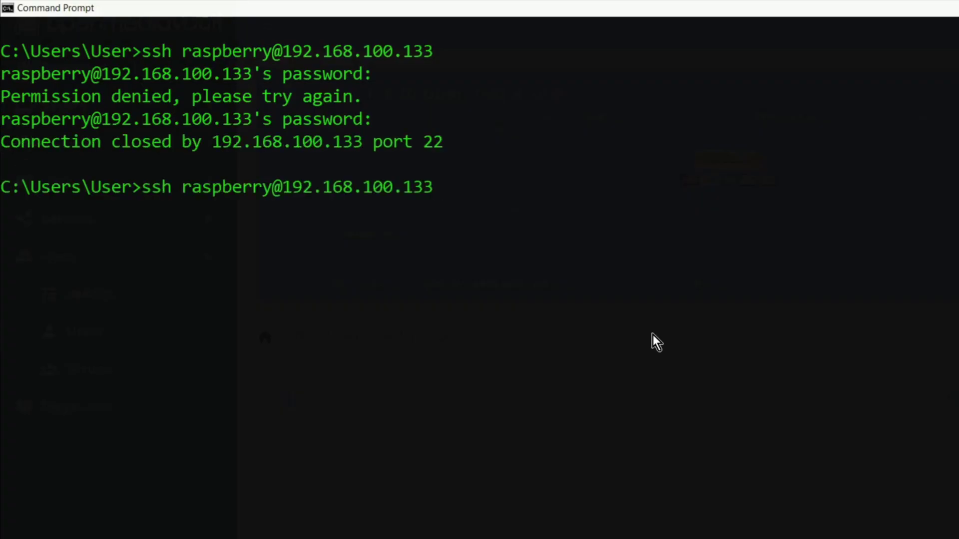
key(Return)
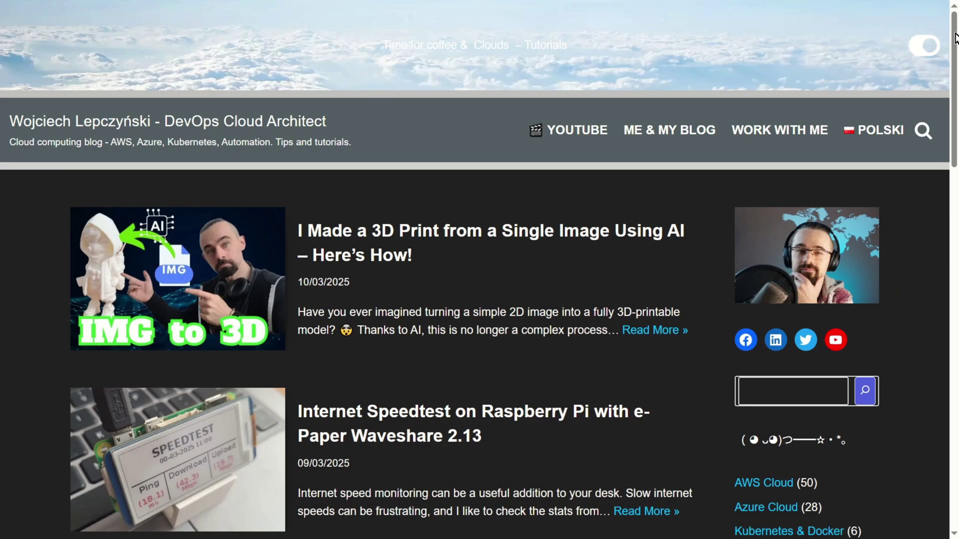
scroll(957, 63, down, 2)
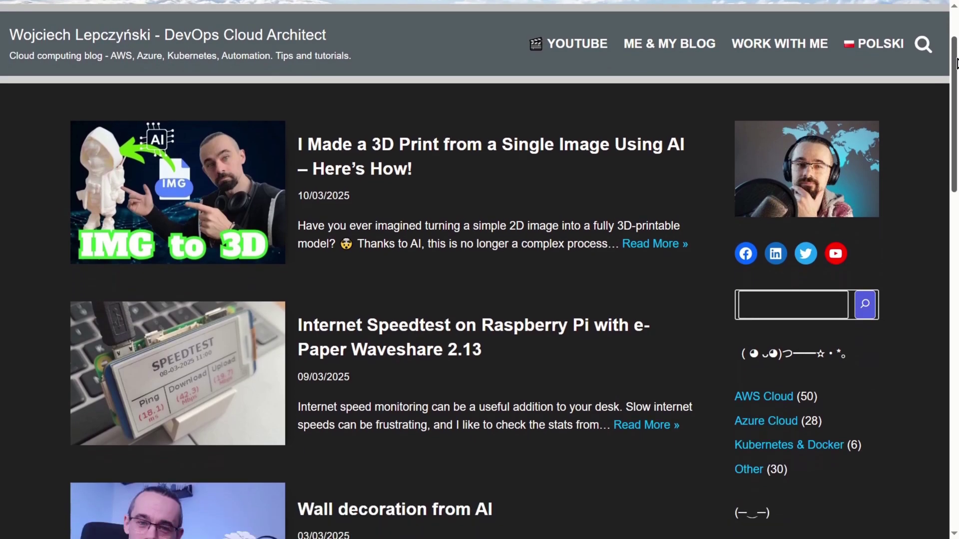